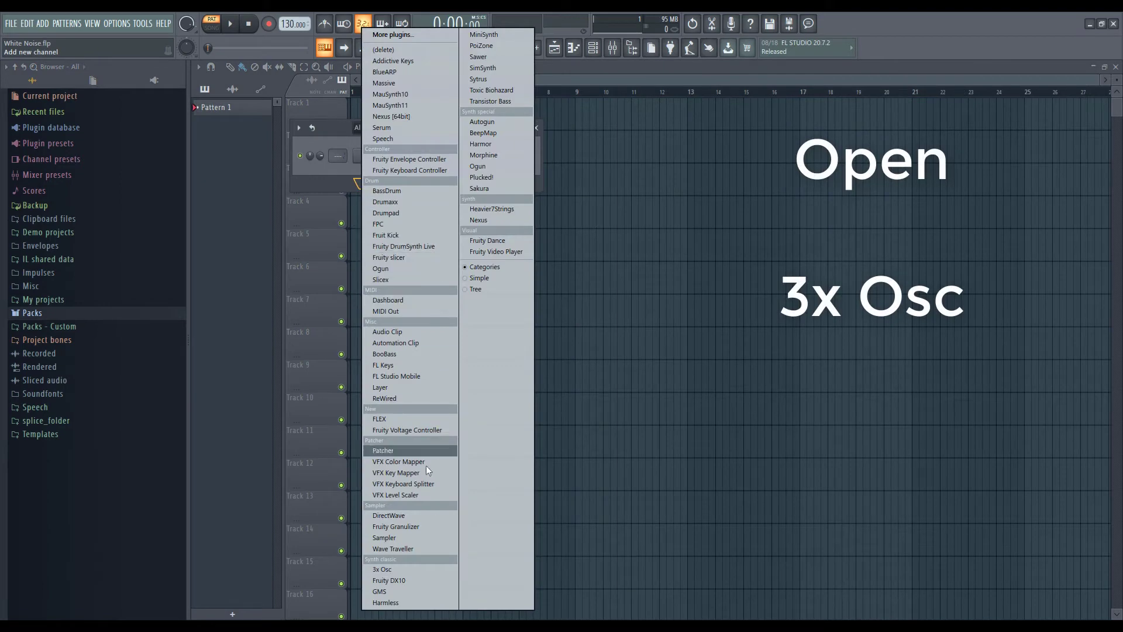
Add a 3x Osc channel and switch its three oscillators to the noise waveform
left_click(395, 569)
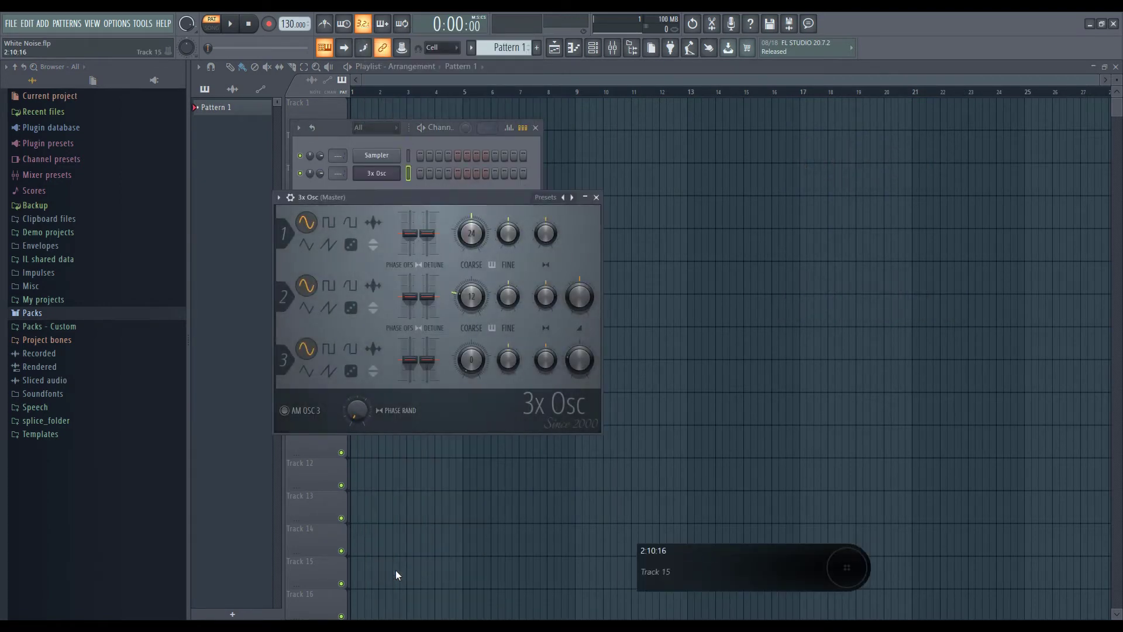
left_click(351, 245)
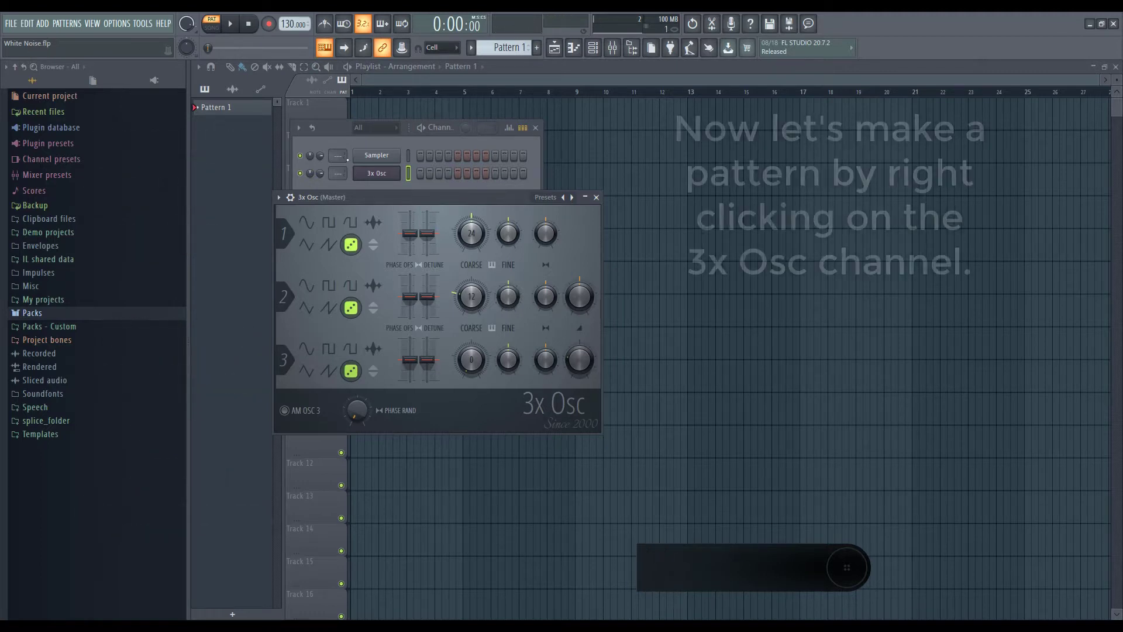
Draw a four-bar C5 note from bar 1 in the 3x Osc channel's piano roll
right_click(386, 177)
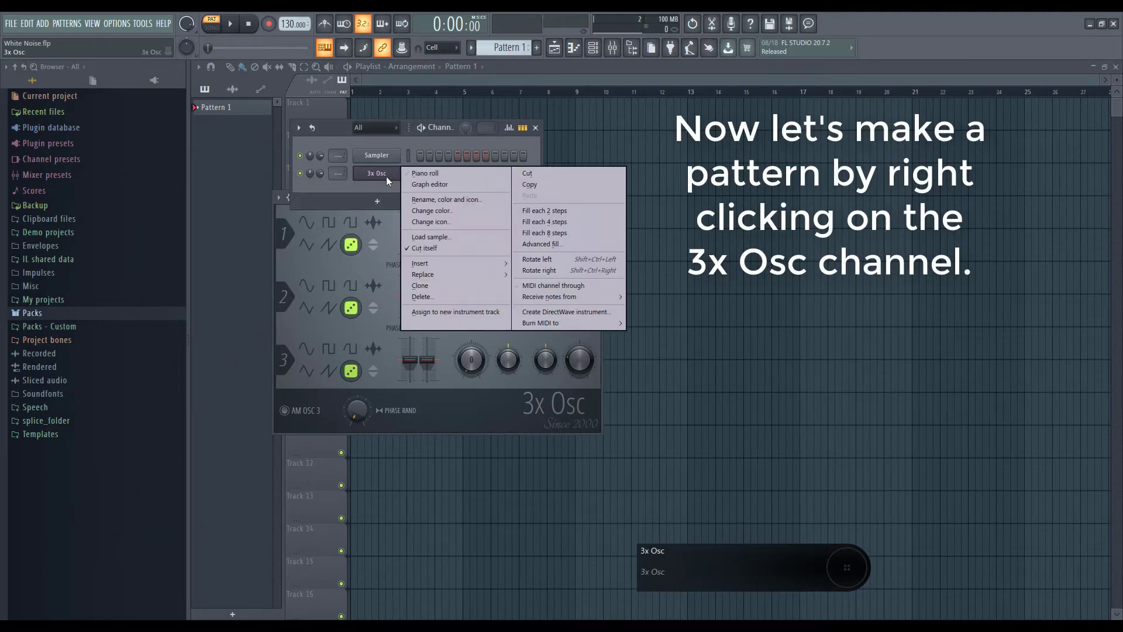
left_click(473, 173)
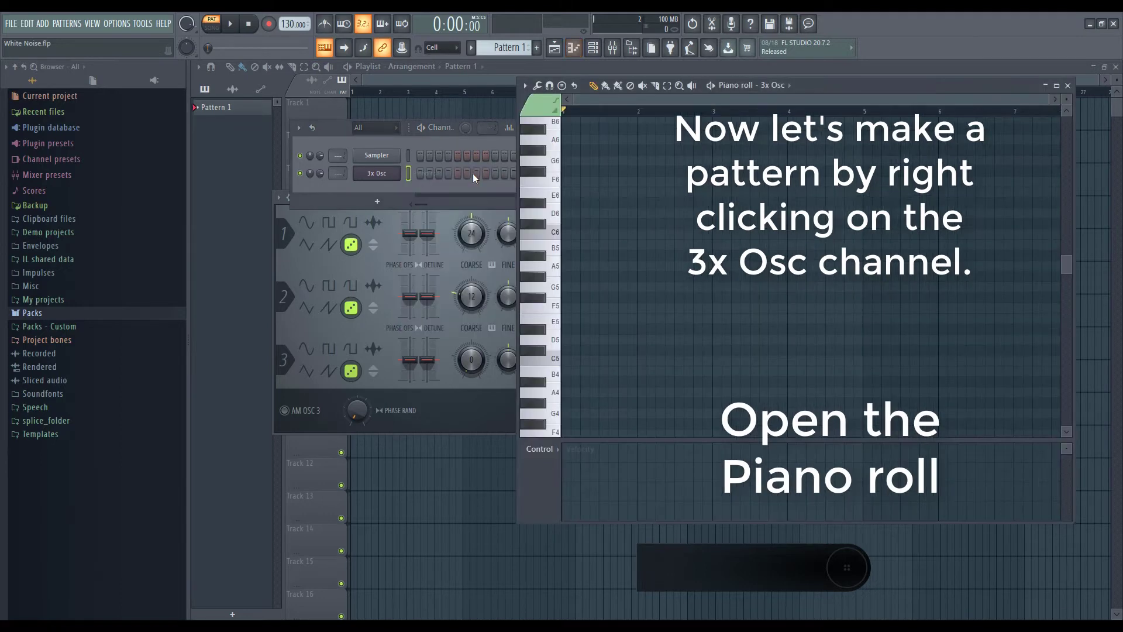
left_click(568, 361)
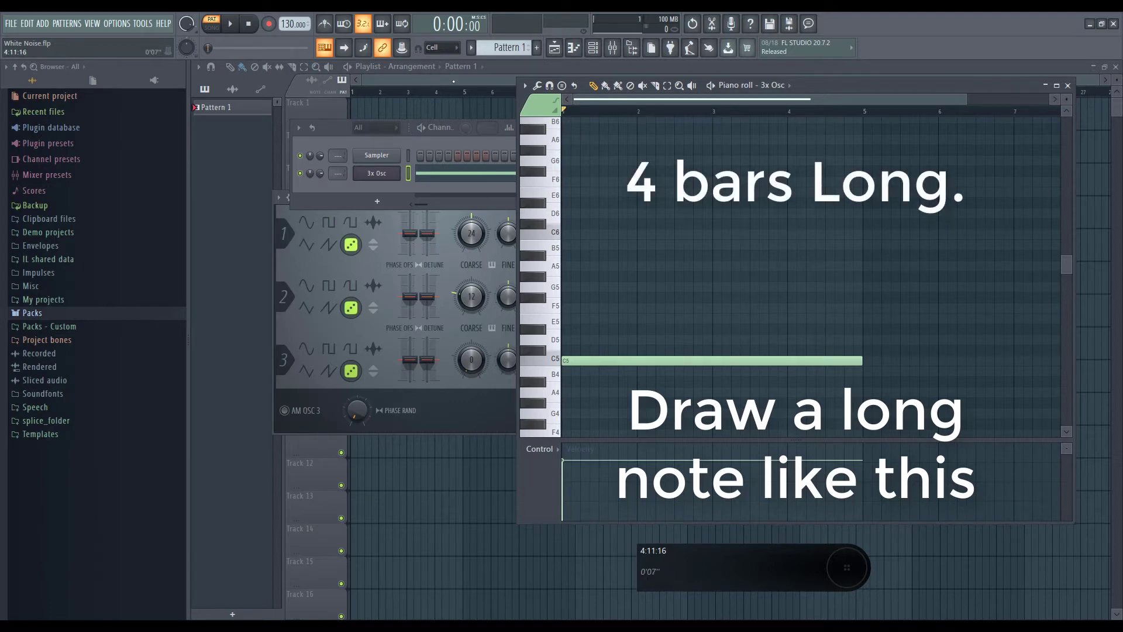
Place Pattern 1 at bar 1 on Track 5 of the playlist
key("F5")
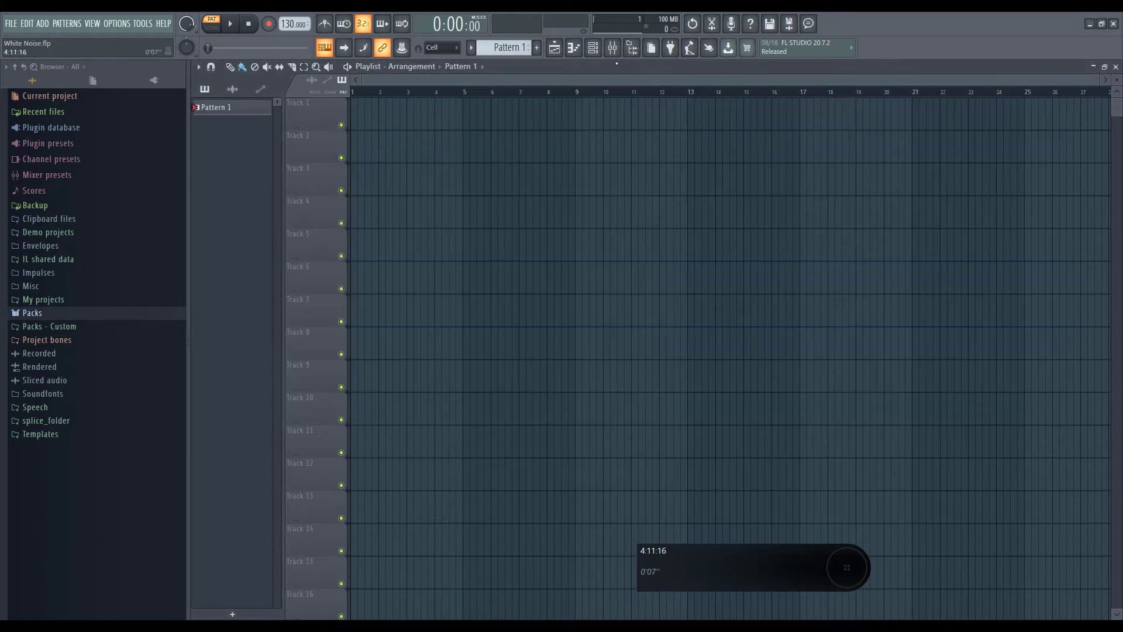
left_click(595, 50)
left_click_drag(401, 244, 367, 248)
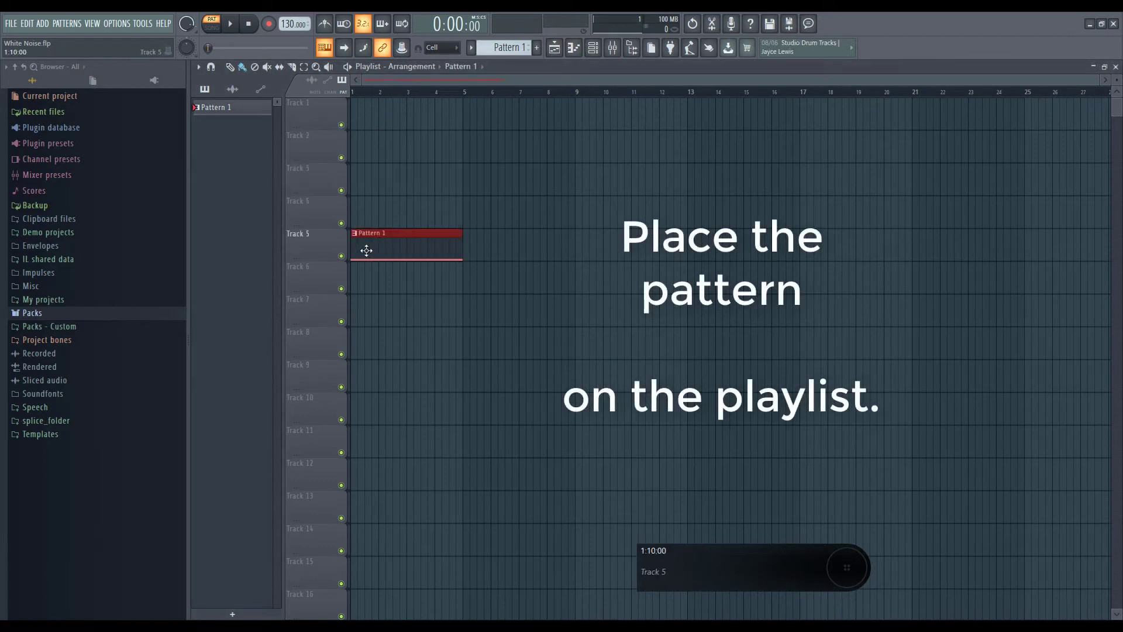
Route the 3x Osc channel to mixer track 10 and load Fruity Parametric EQ 2 in its effect slot 1
left_click(593, 48)
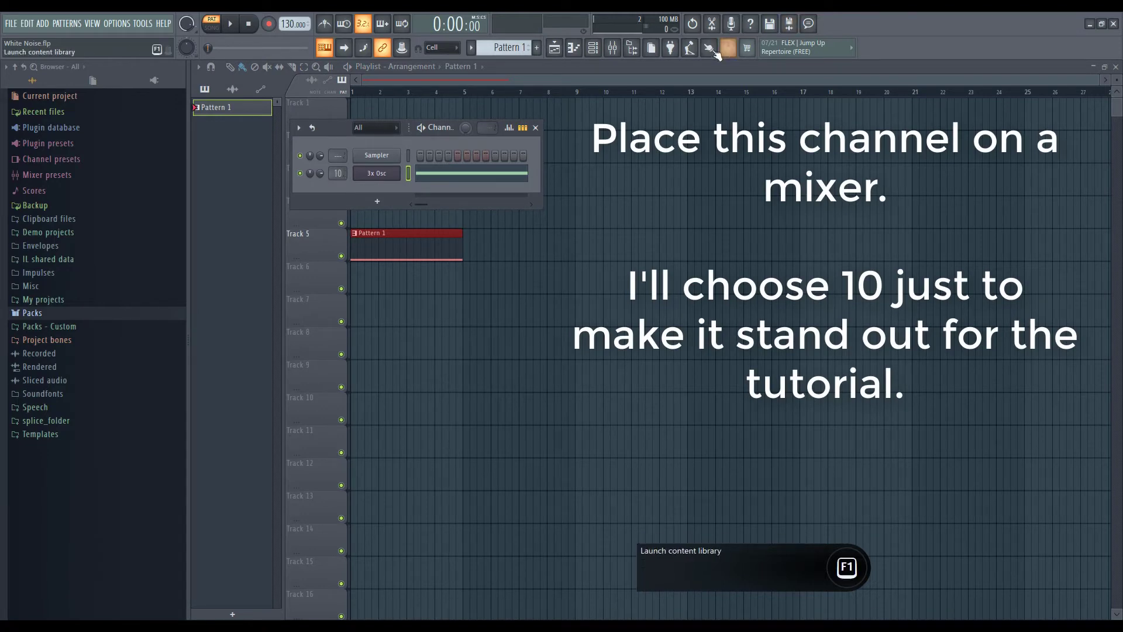
left_click(613, 48)
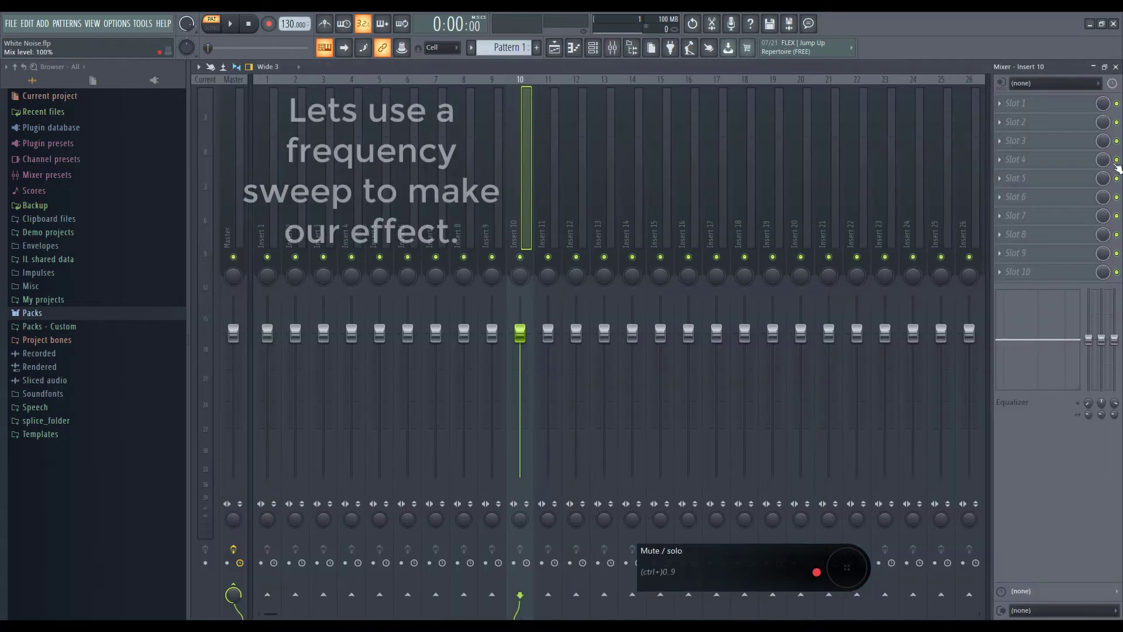
left_click(1029, 121)
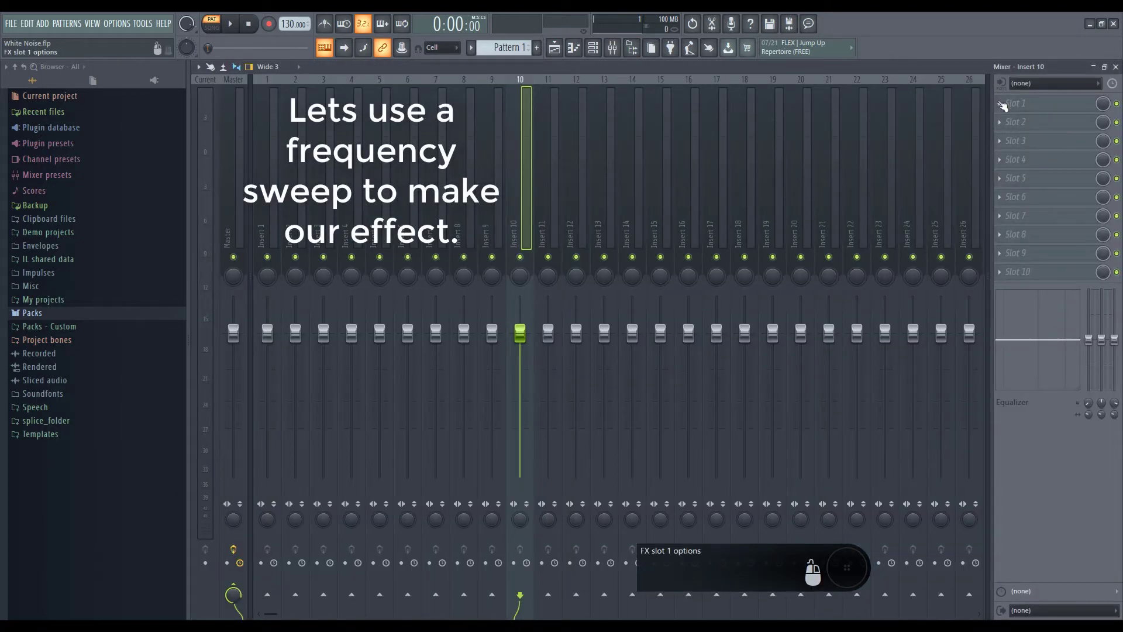
left_click(1004, 105)
mouse_move(1007, 119)
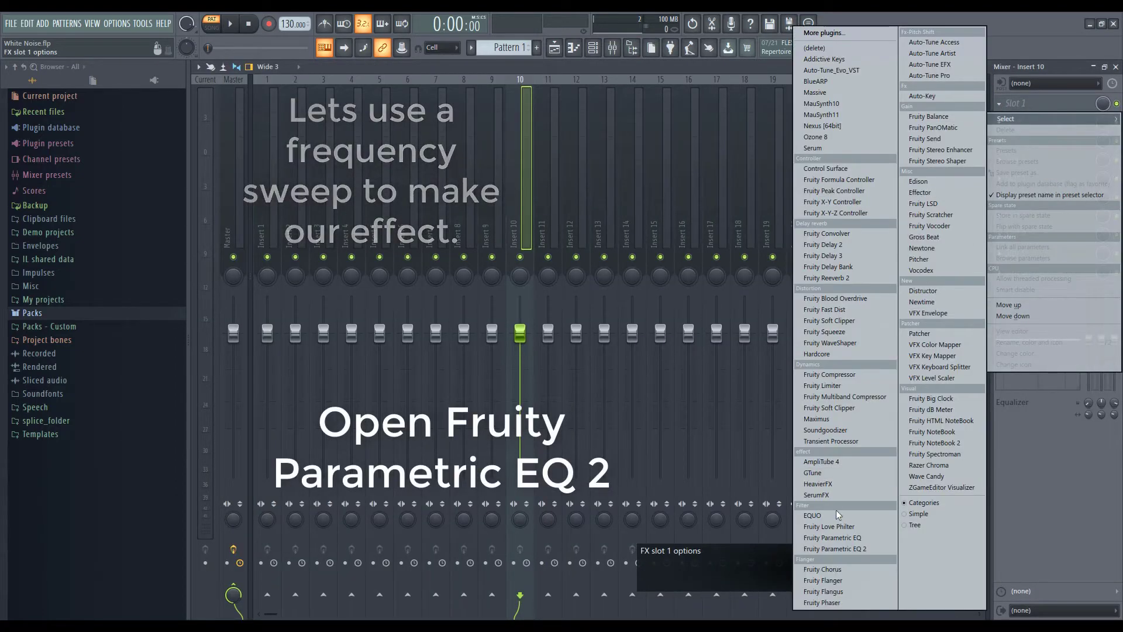
left_click(841, 549)
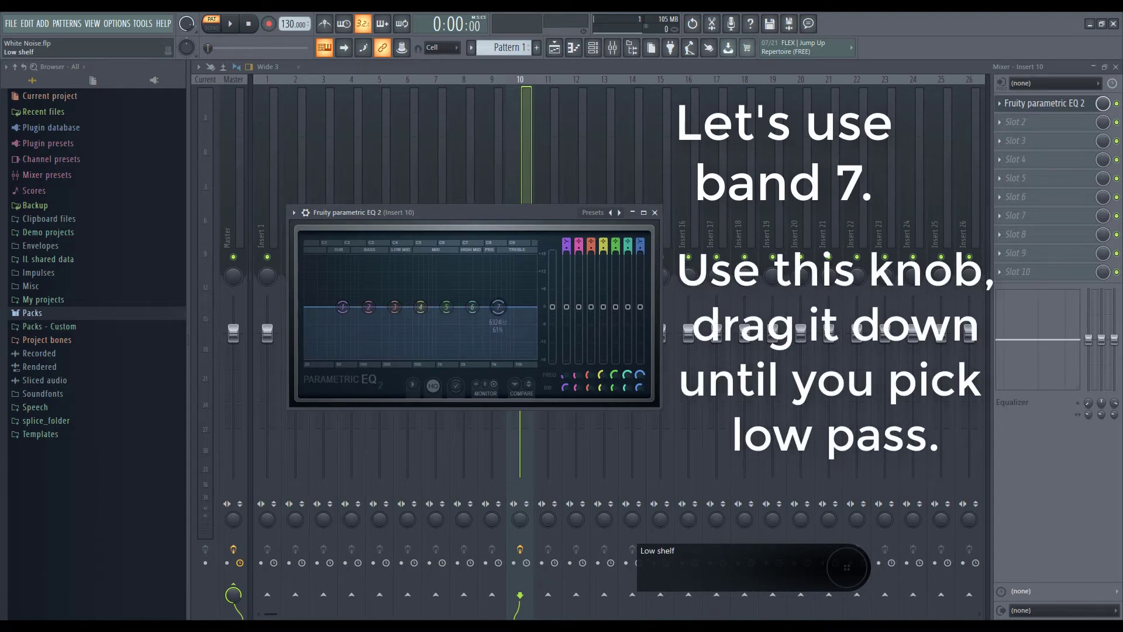
Set EQ band 7 to low pass at 20000 Hz and create an automation clip for its frequency
left_click_drag(640, 244, 640, 263)
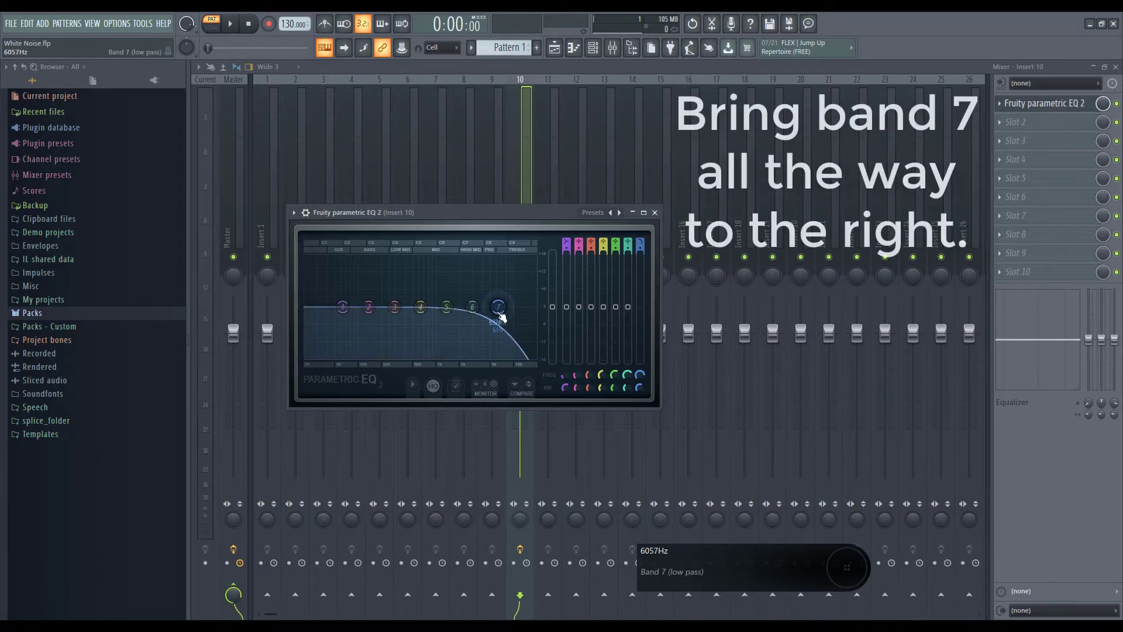
left_click_drag(498, 307, 534, 307)
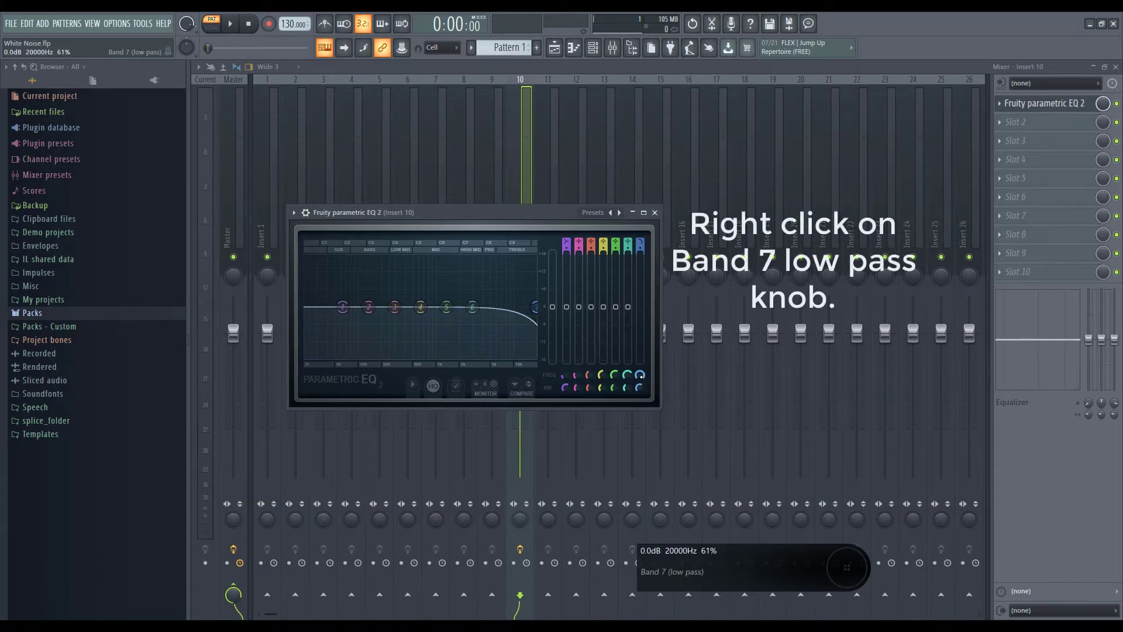
right_click(641, 377)
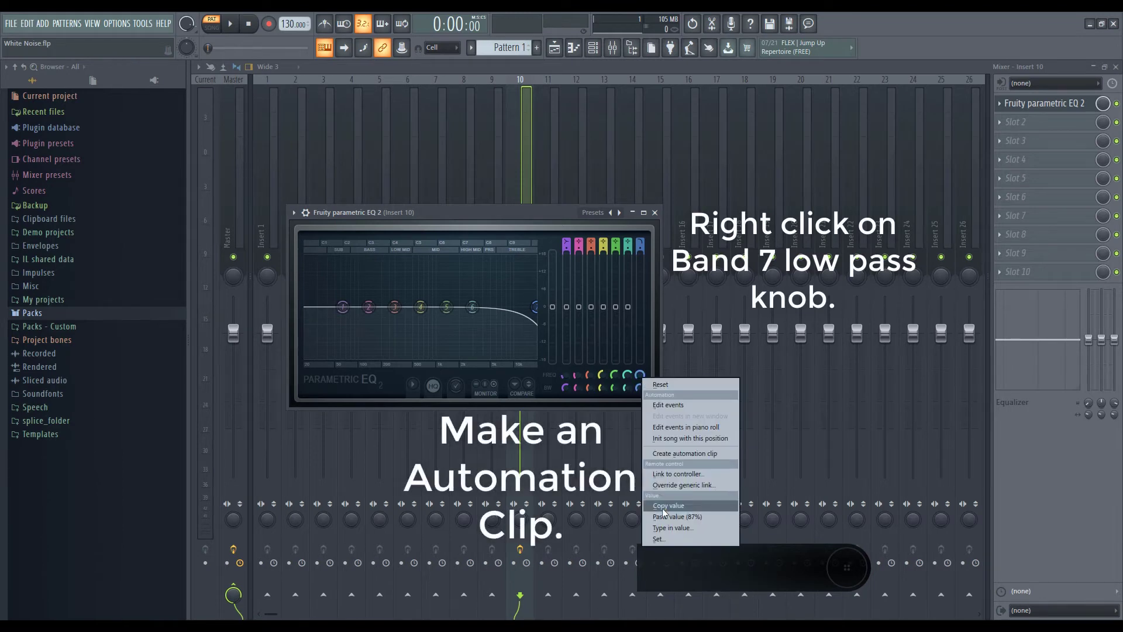
left_click(704, 454)
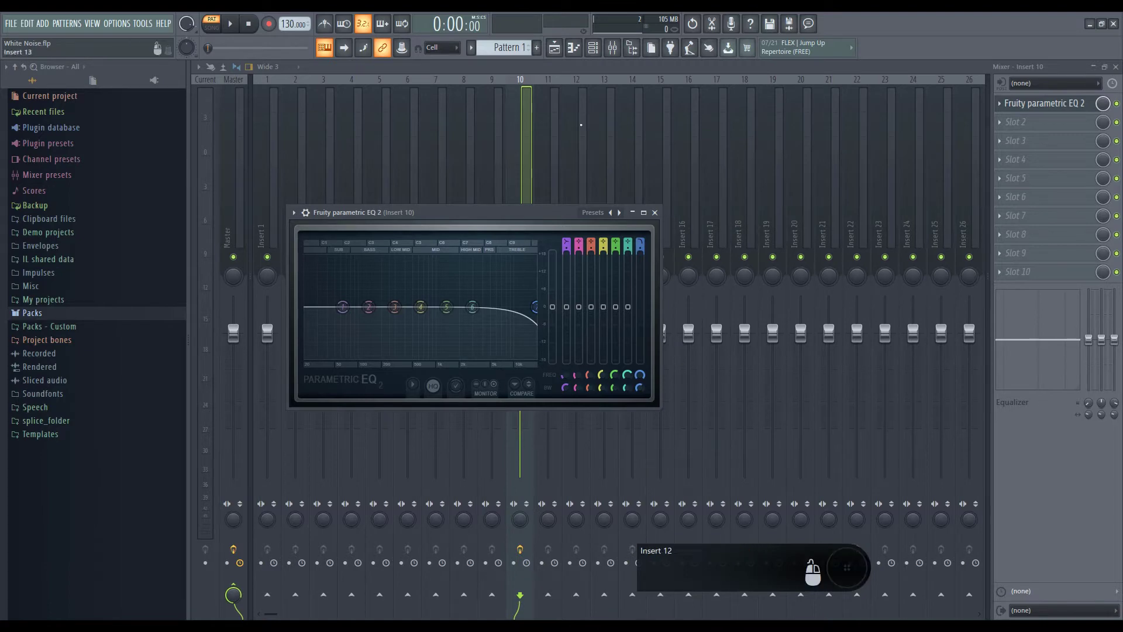
Lower the end point of the band 7 frequency automation clip to 0 and play the falling sweep
left_click(554, 47)
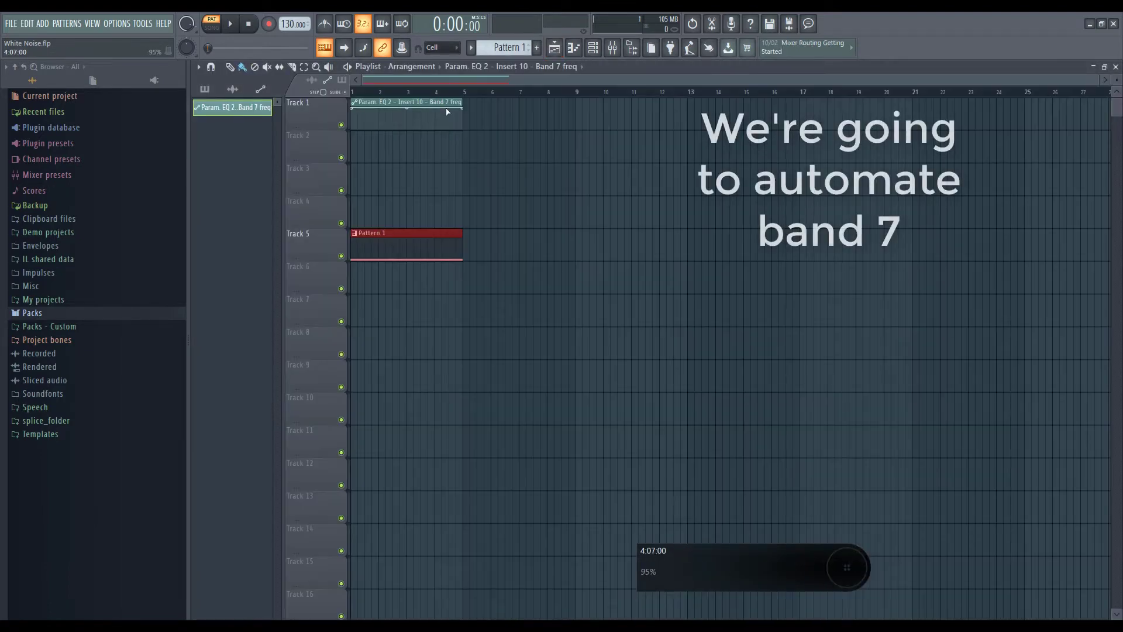
left_click_drag(464, 110, 468, 130)
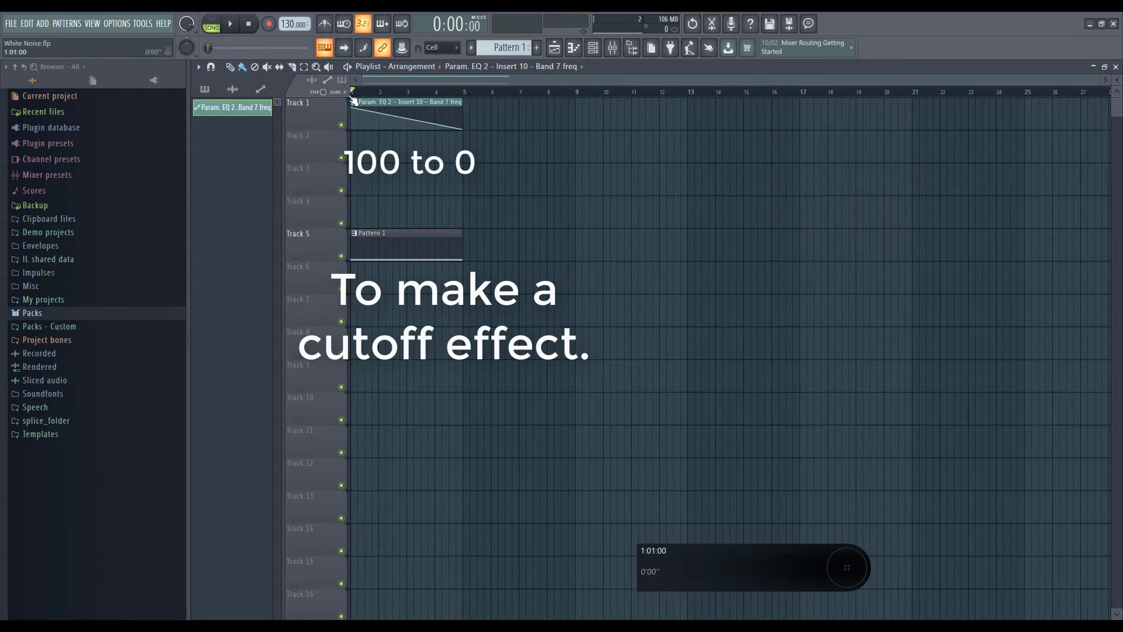
key("space")
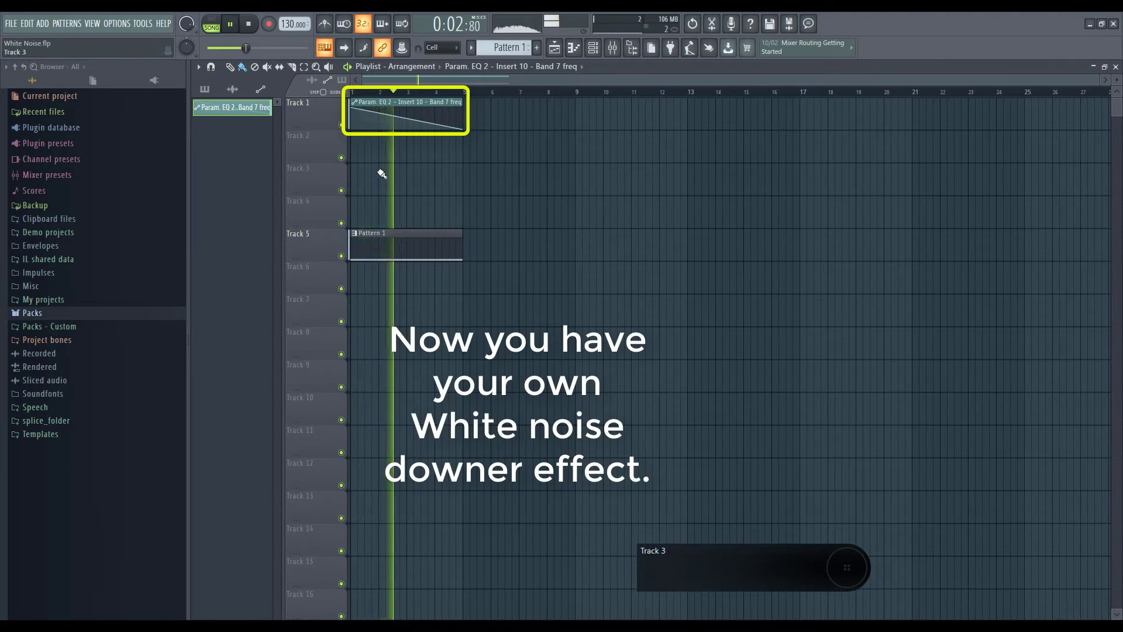
Place a second copy of Pattern 1 at bar 5 on Track 5 and stop playback
left_click(440, 240)
left_click(468, 249)
key("space")
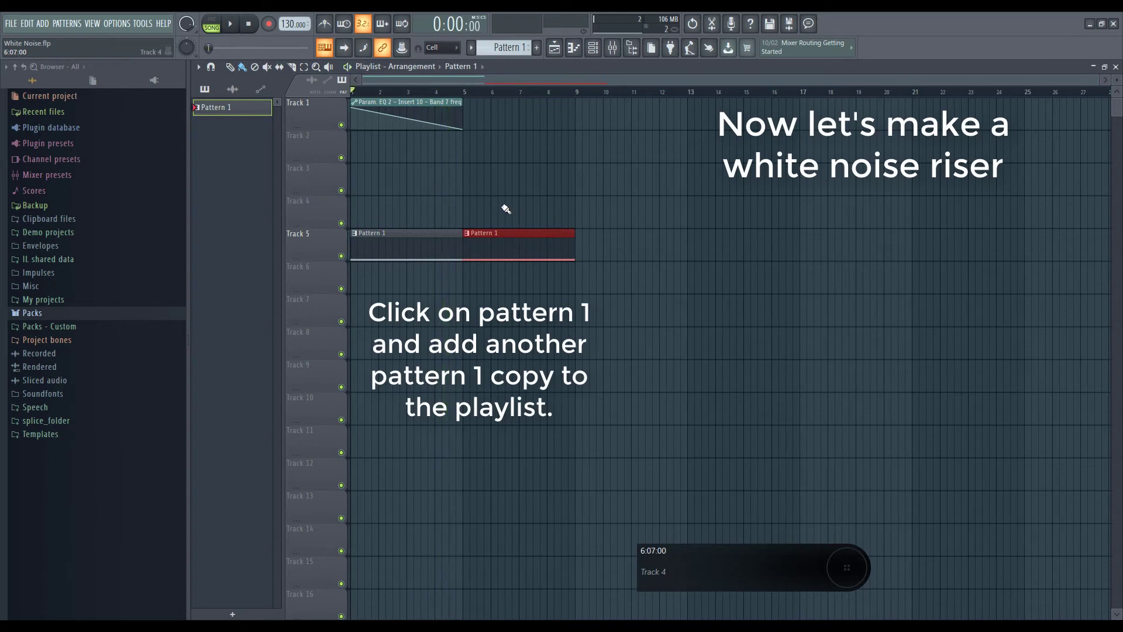
Place a copy of the band 7 frequency automation clip at bar 5 on Track 1 and make it unique
left_click(441, 102)
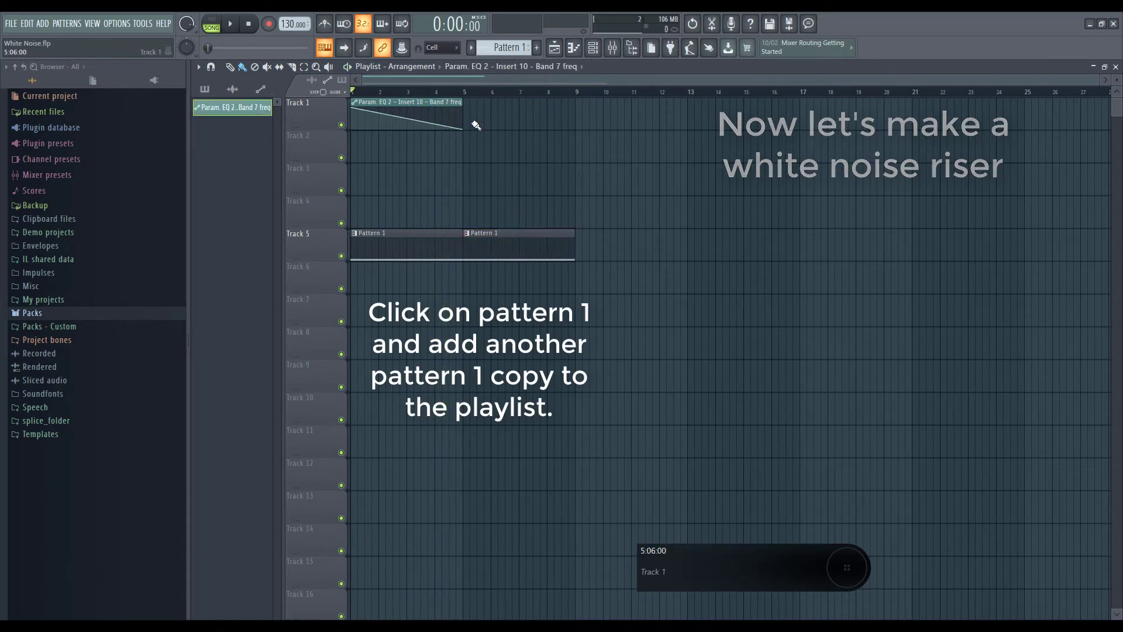
left_click(471, 123)
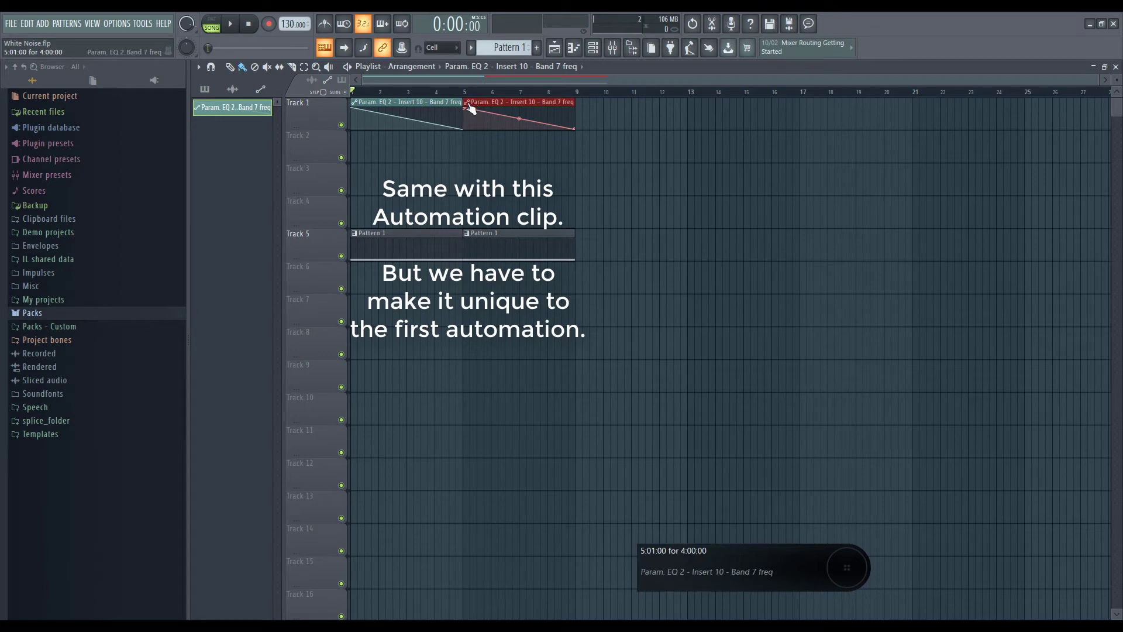
right_click(468, 103)
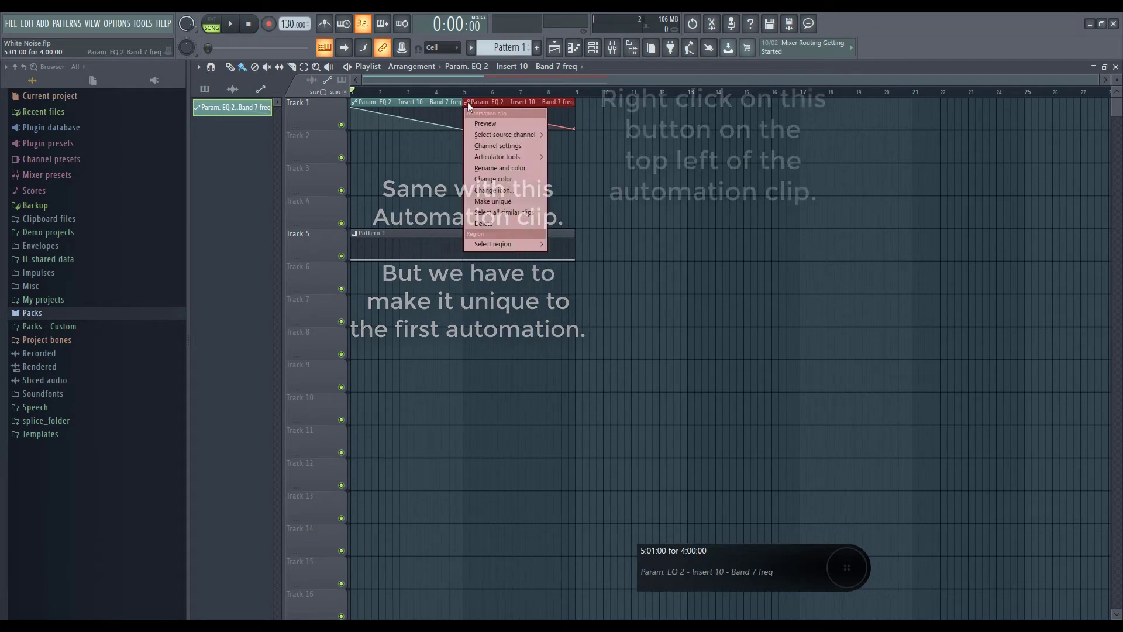
left_click(496, 202)
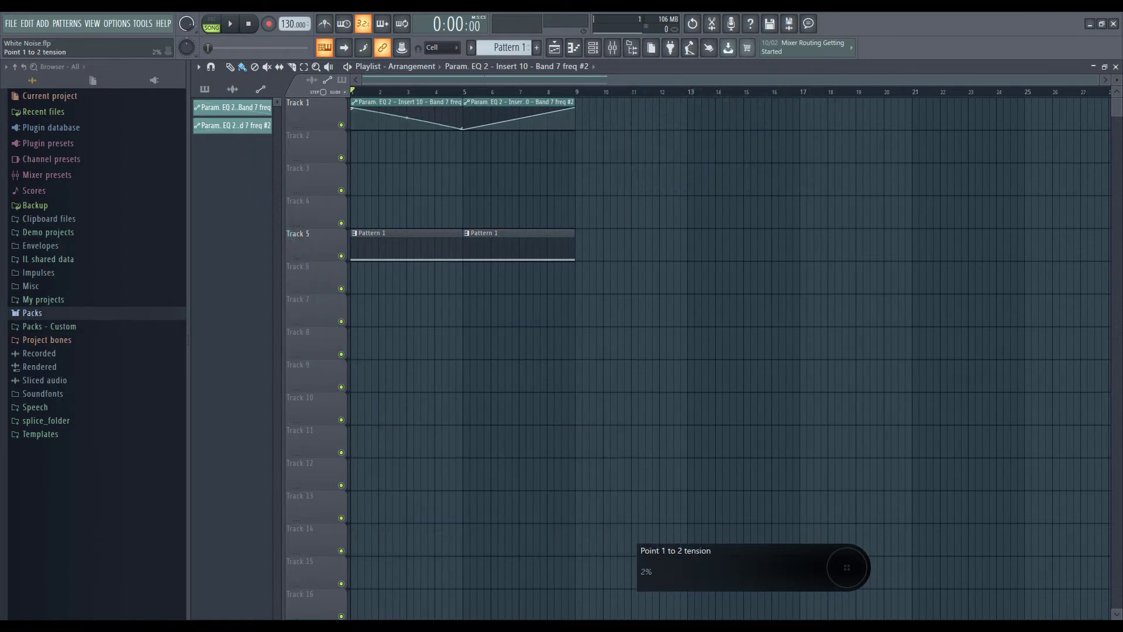
Bend the first automation clip's falling ramp slightly upward and play back the falling and rising sweeps
left_click_drag(408, 118, 407, 115)
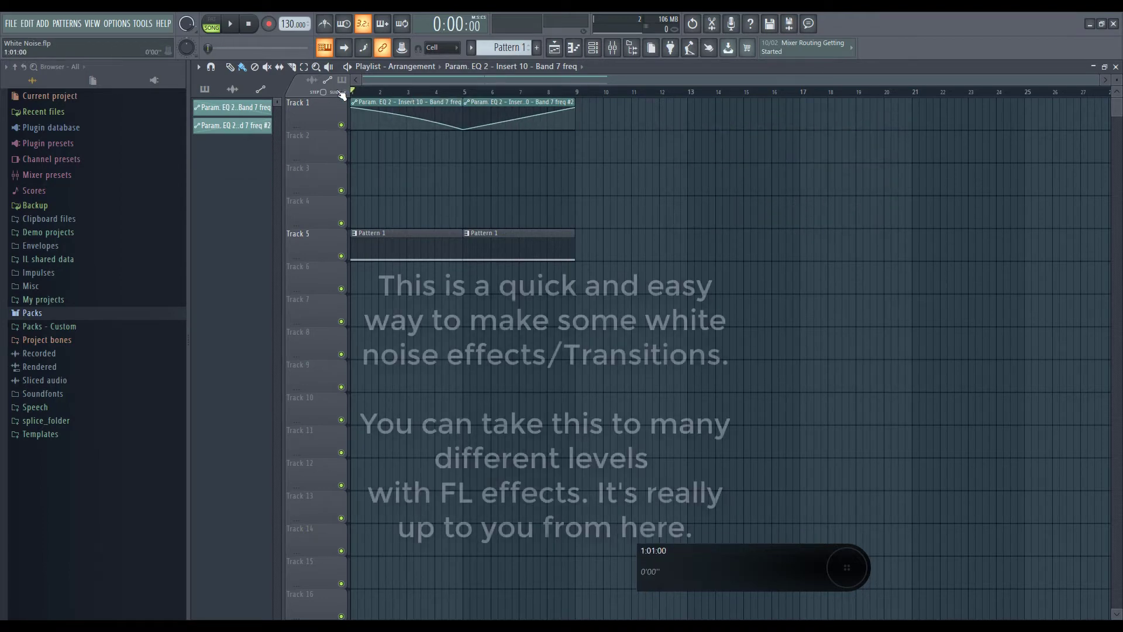
key("space")
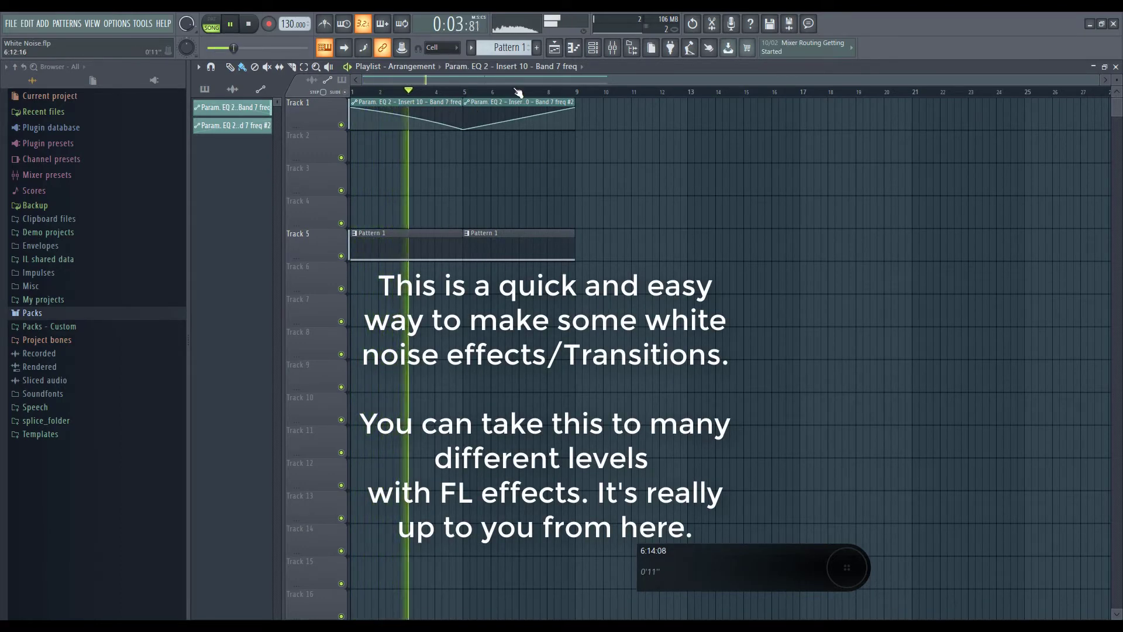
left_click(495, 92)
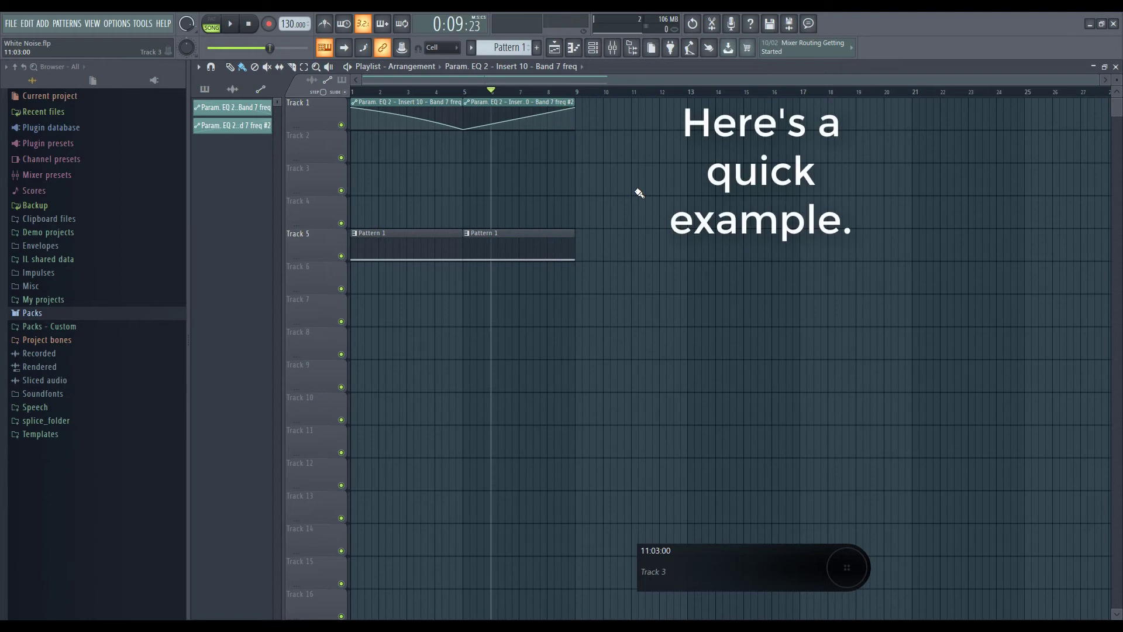
Load Fruity Reeverb 2 in effect slot 3 of mixer track 10
left_click(614, 48)
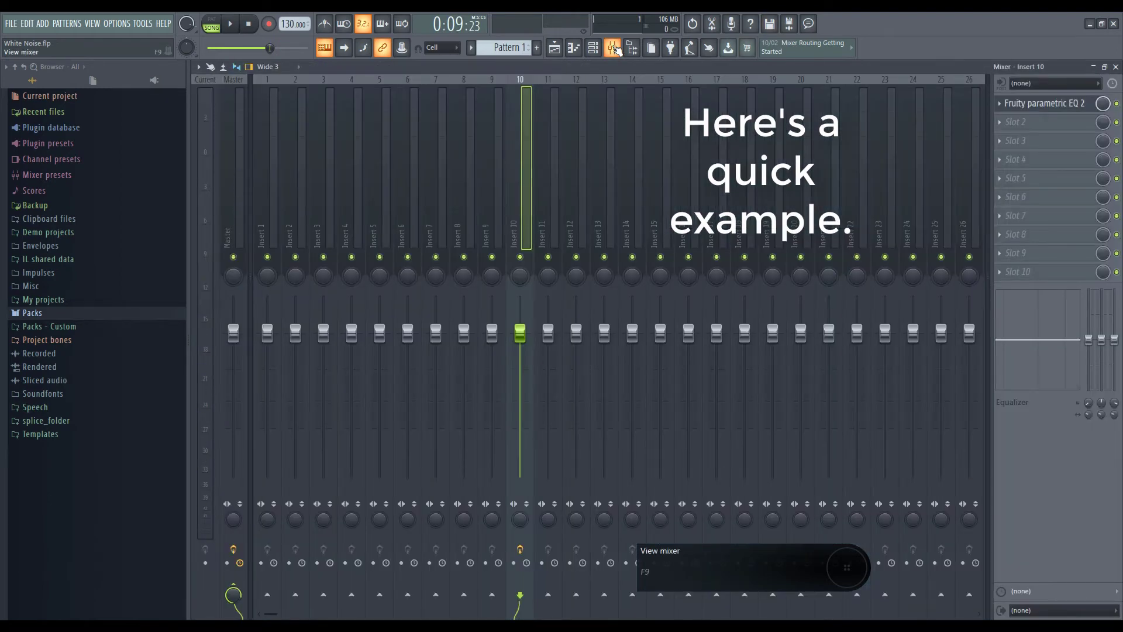
left_click(1058, 145)
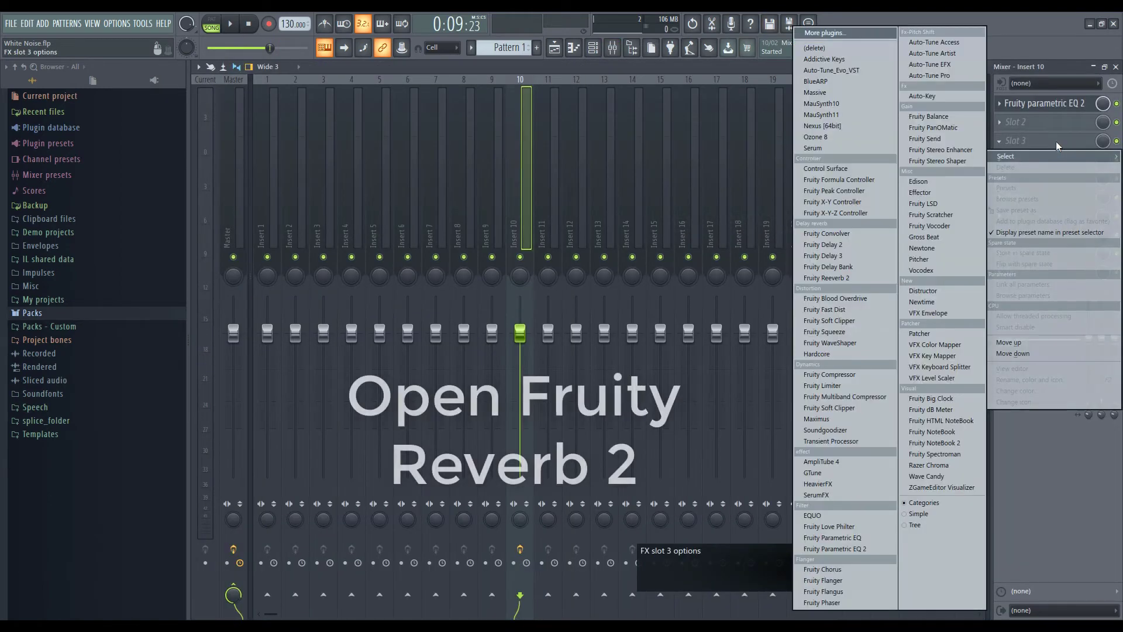
left_click(846, 278)
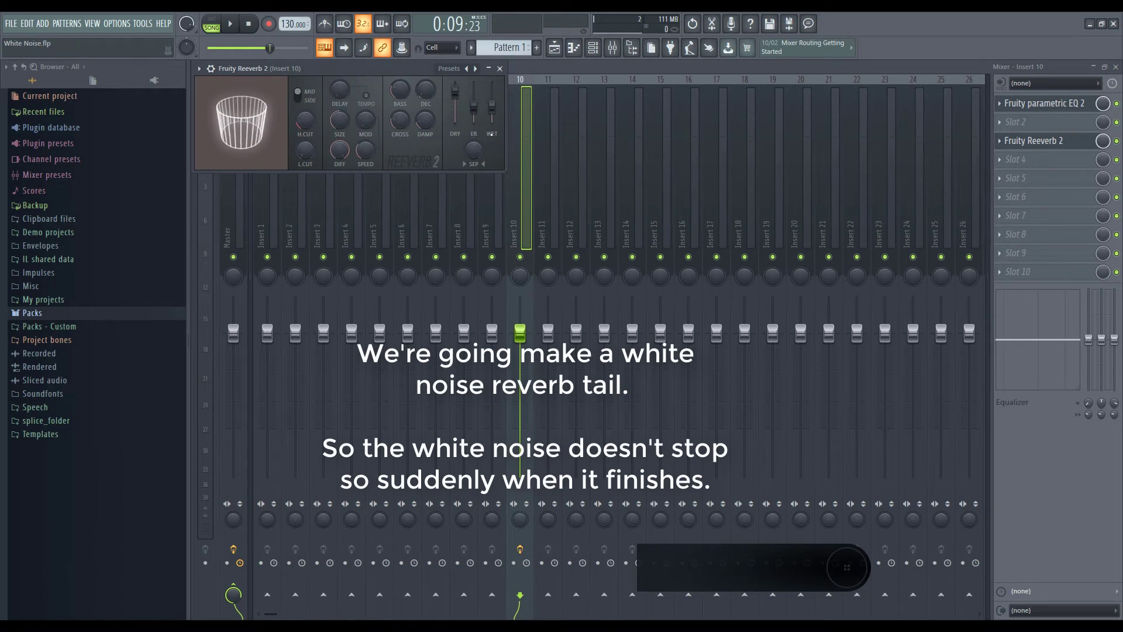
Set the reverb's decay time to 4.0 sec and its wet level to 85%
left_click_drag(426, 90, 425, 75)
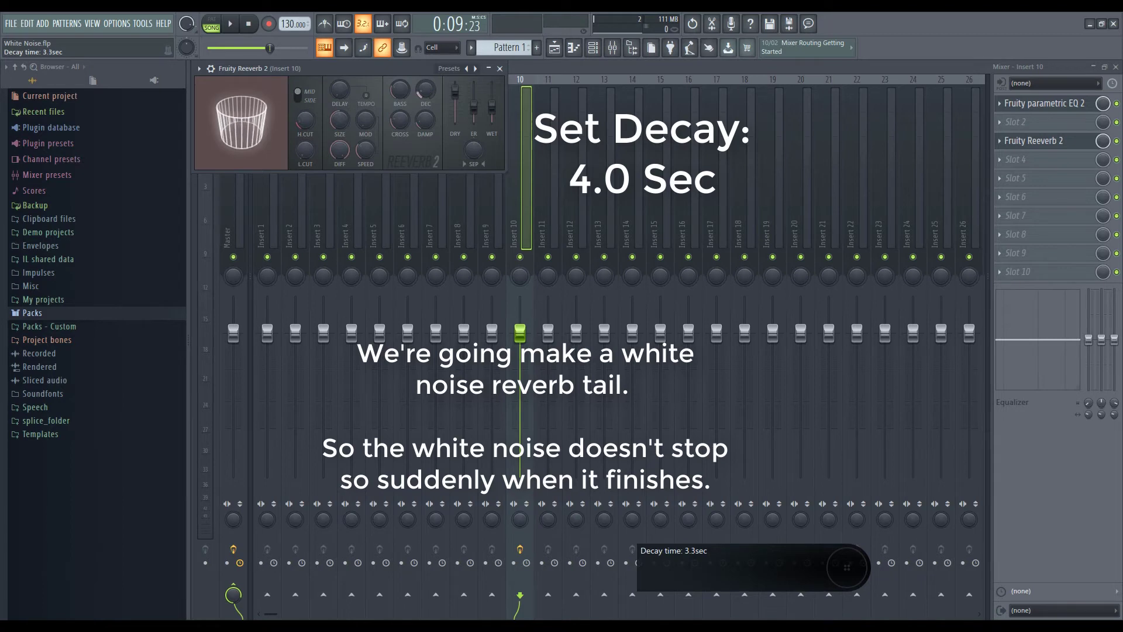
left_click_drag(426, 76, 426, 72)
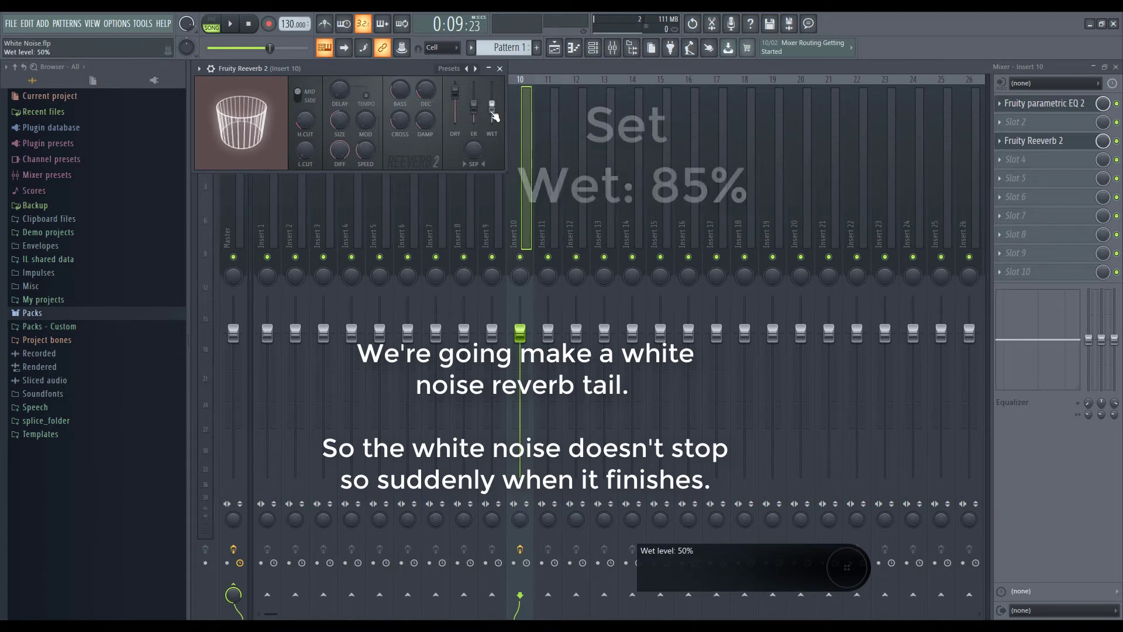
left_click_drag(492, 107, 492, 102)
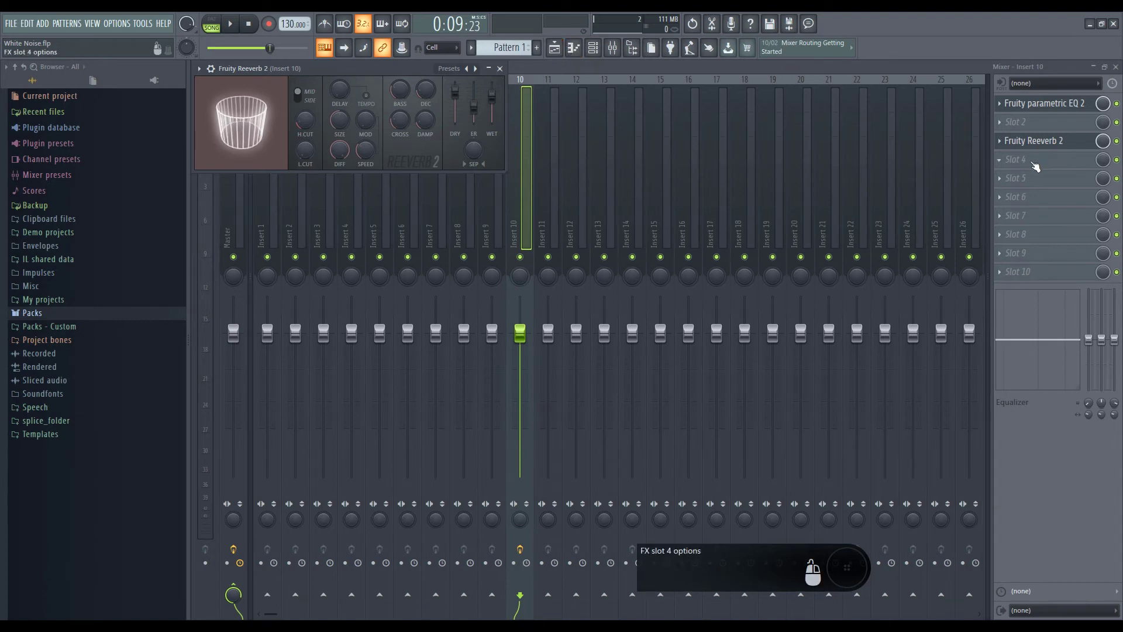
Play the playlist arrangement from the beginning to hear the white noise sweeps with reverb
left_click(565, 48)
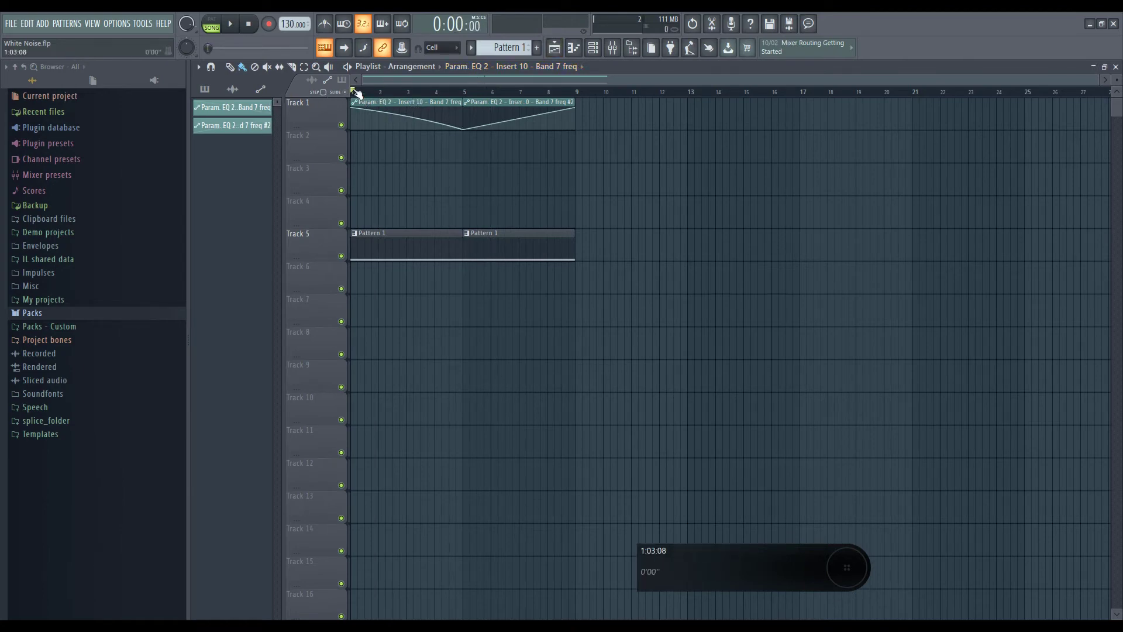
key("space")
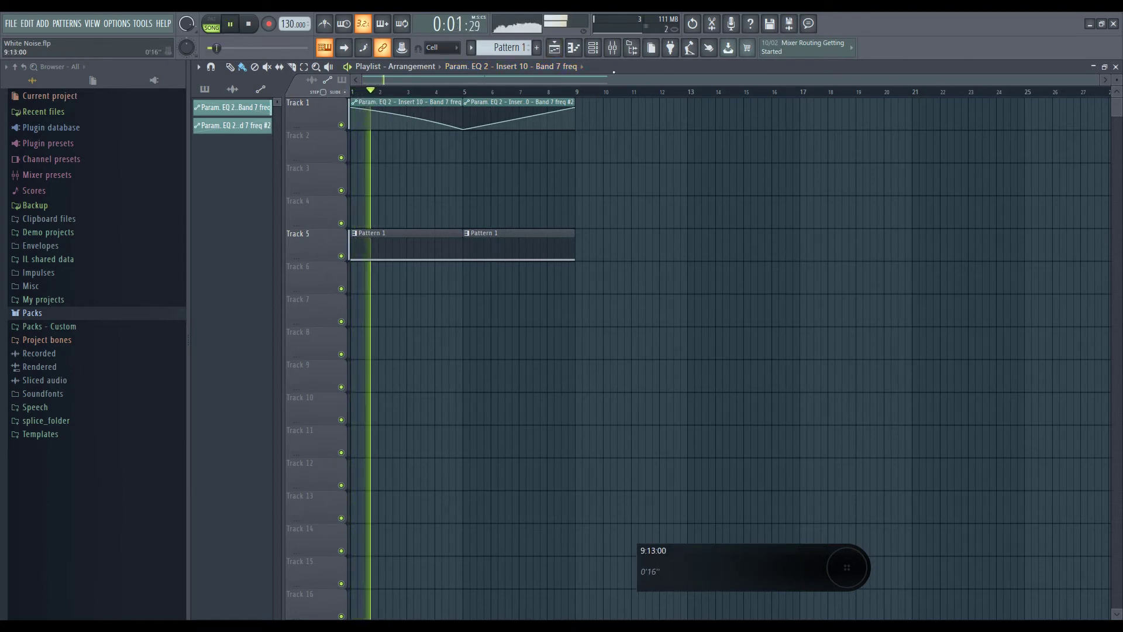
Stop playback and load Gross Beat in effect slot 4 of mixer track 10
key("space")
left_click(614, 48)
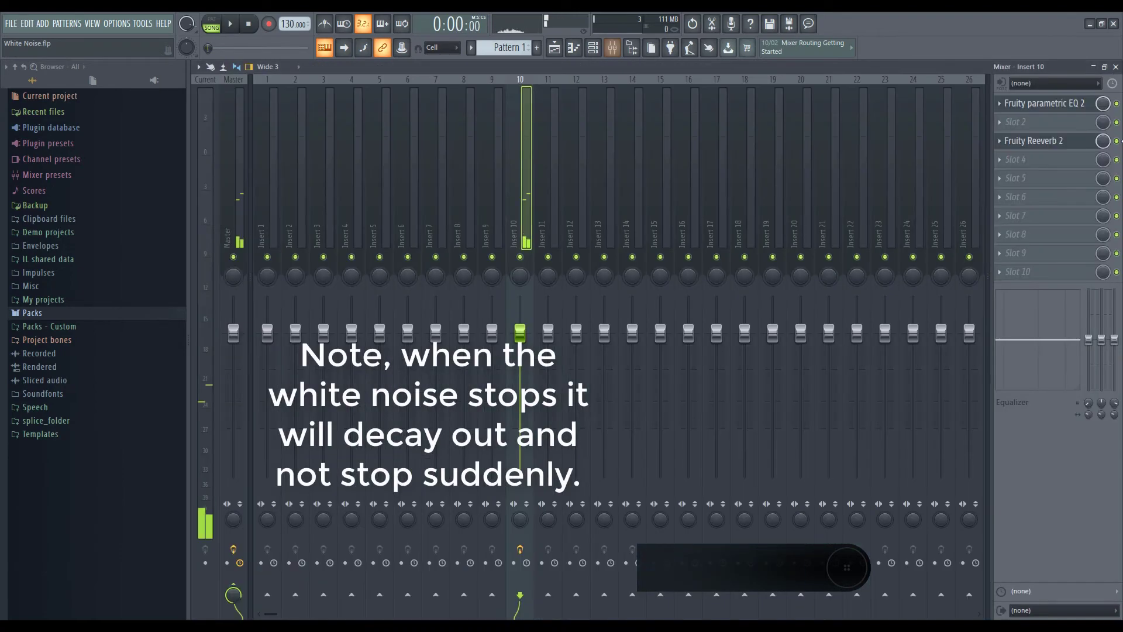
left_click(1025, 160)
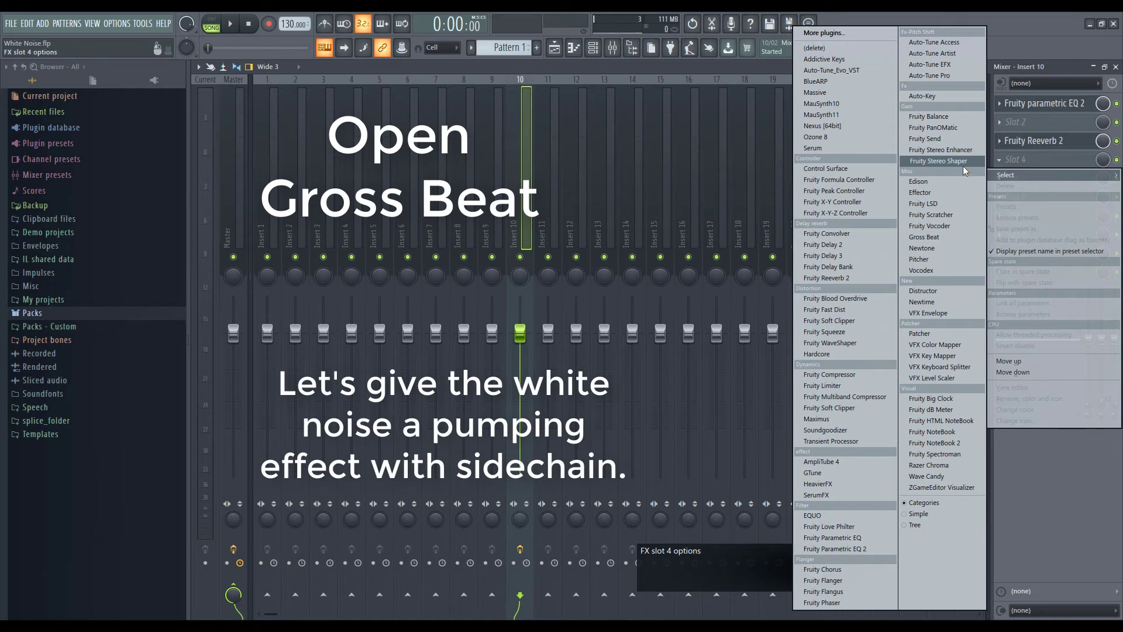
left_click(947, 238)
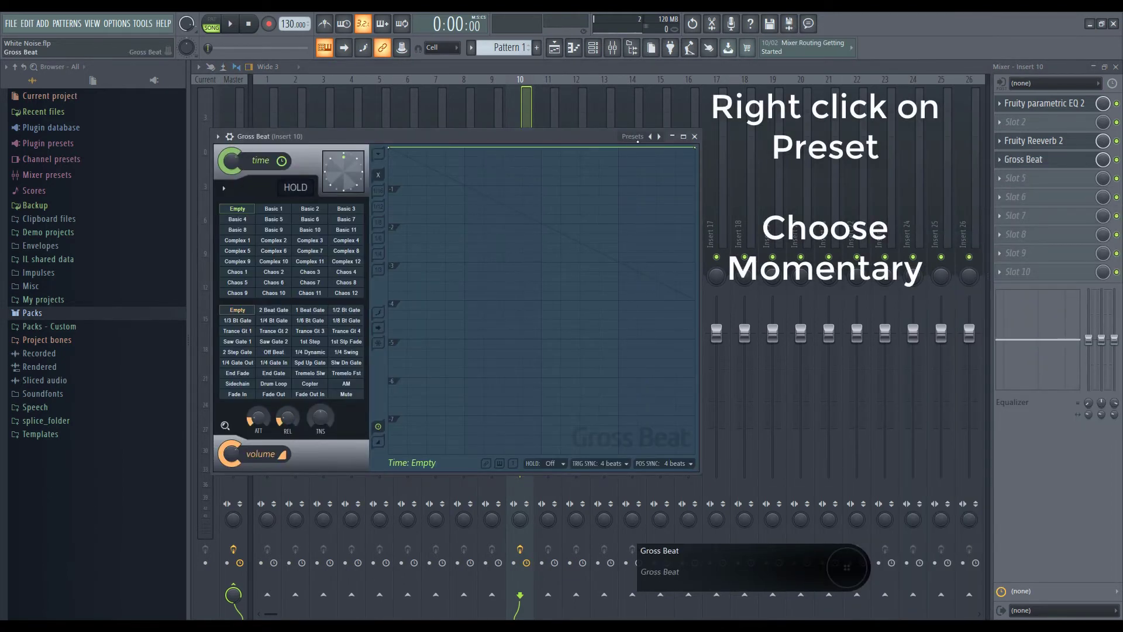
Apply Gross Beat's Momentary preset with the Sidechain volume pattern and play back the arrangement
right_click(640, 140)
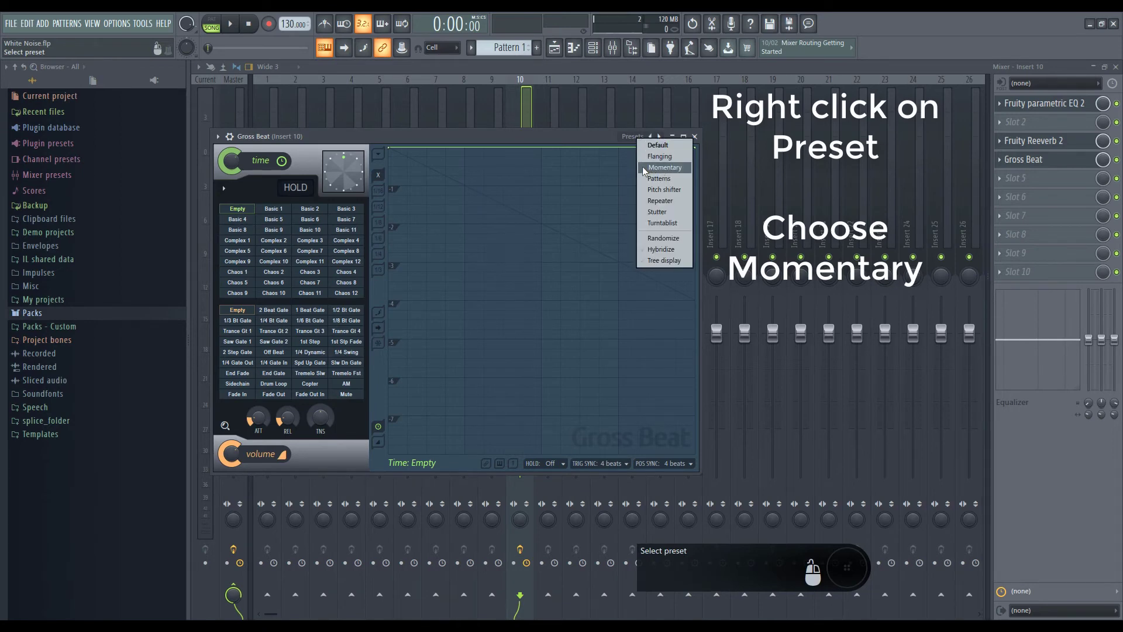
left_click(644, 168)
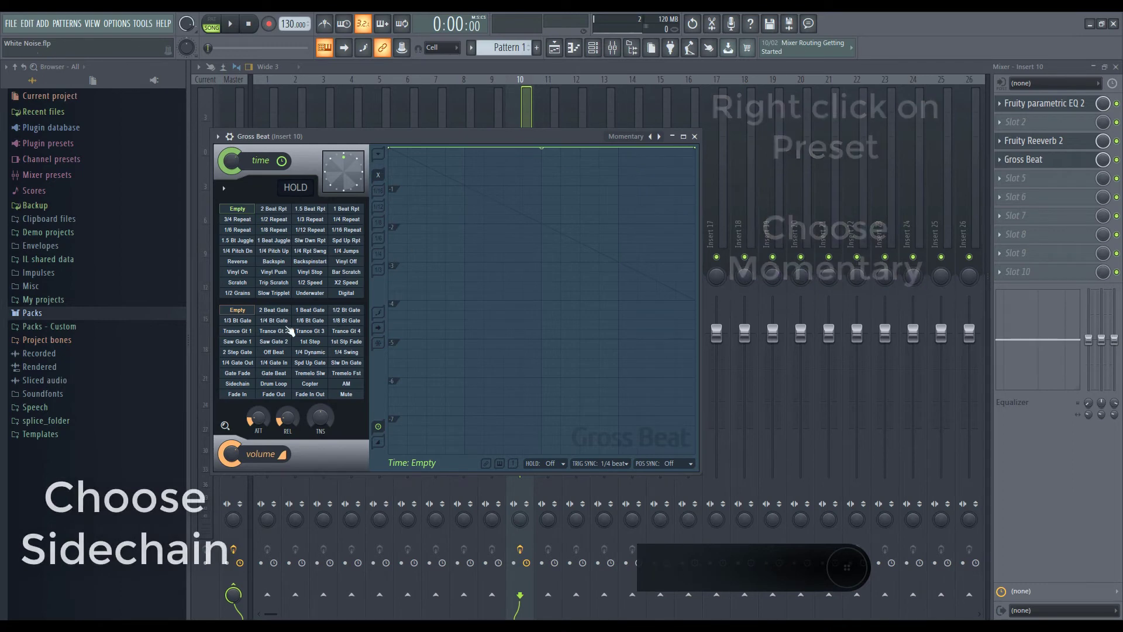
left_click(238, 385)
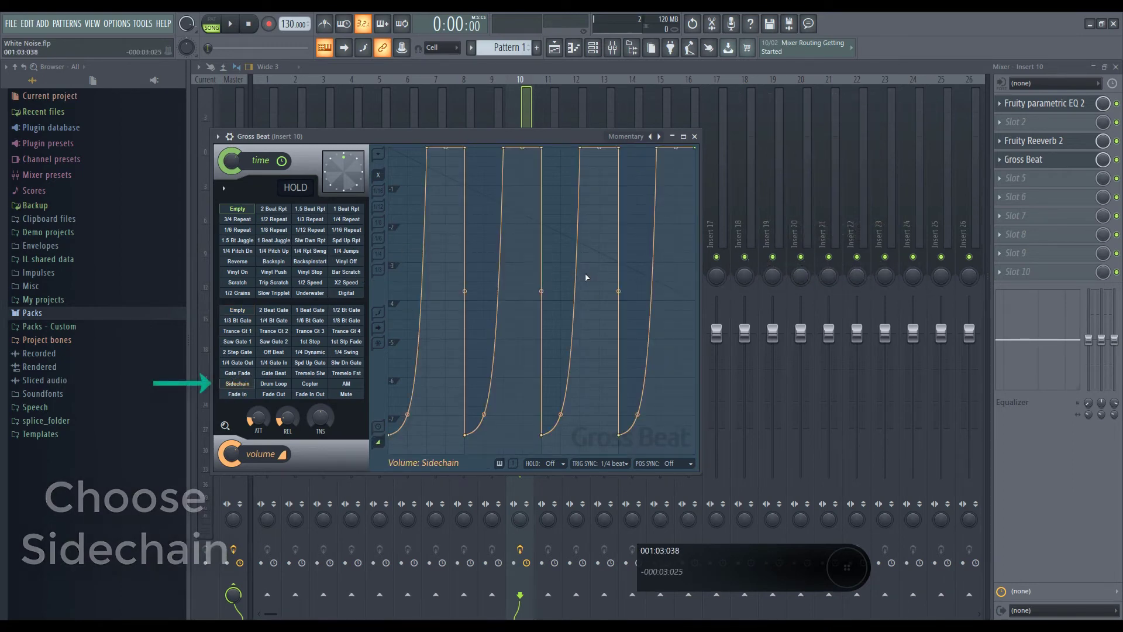
left_click(564, 51)
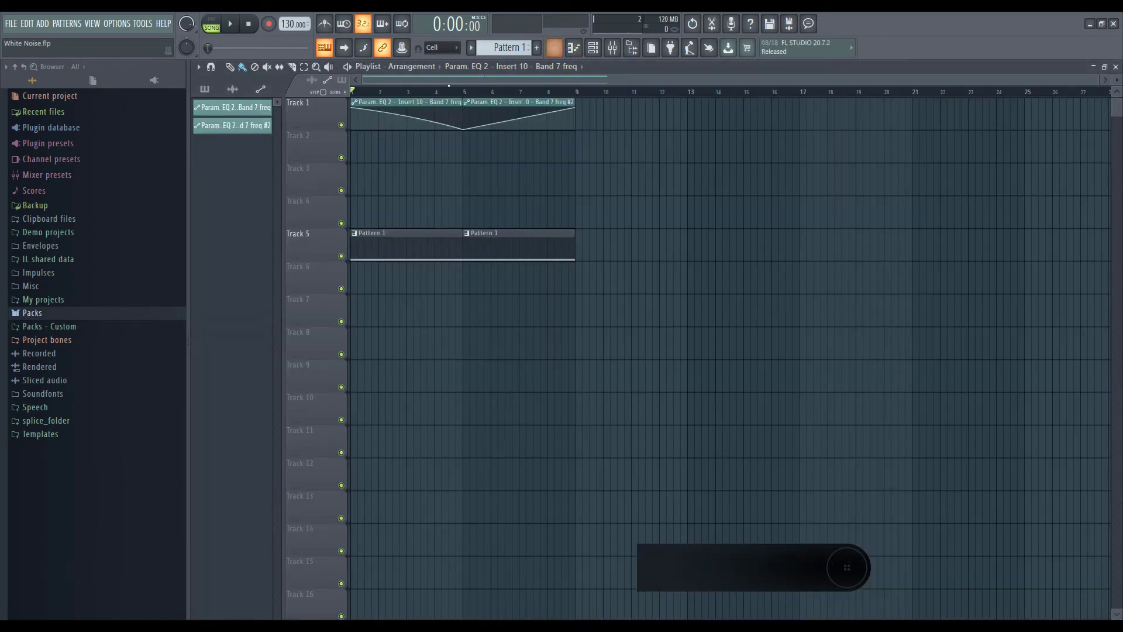
key("space")
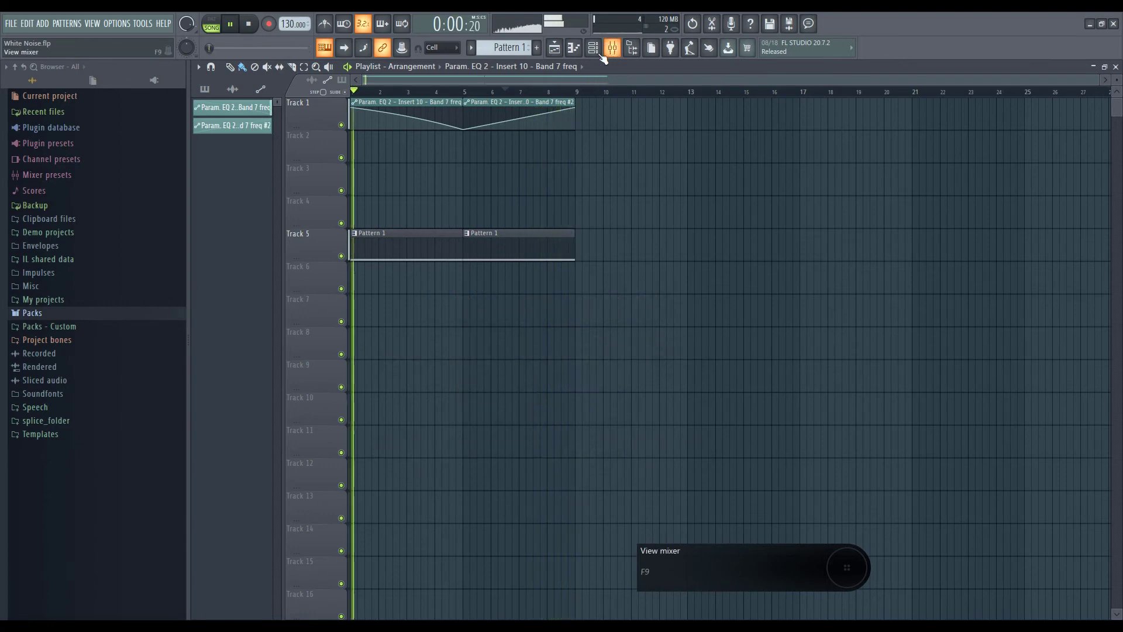
Create an automation clip for the mix level of Gross Beat on mixer track 10
left_click(614, 51)
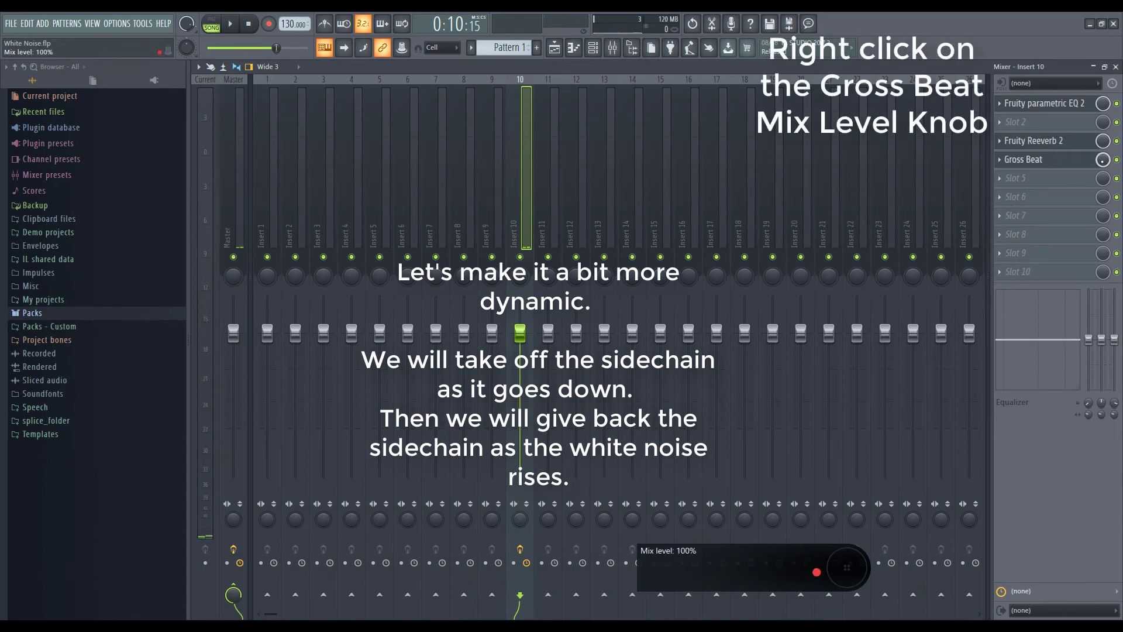
right_click(1103, 159)
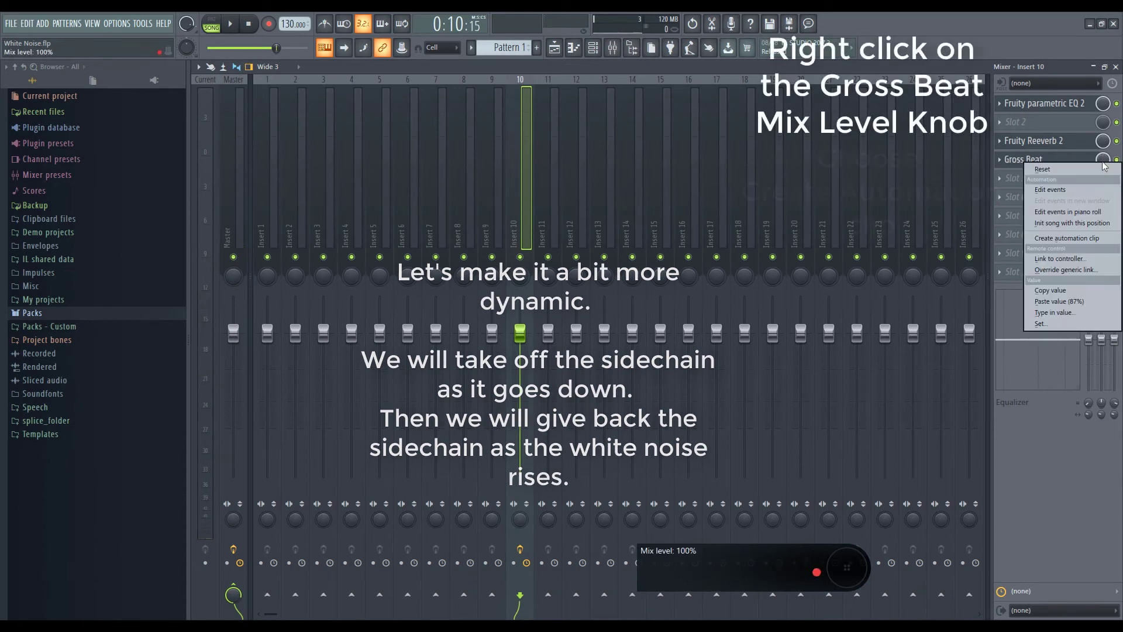
left_click(1079, 239)
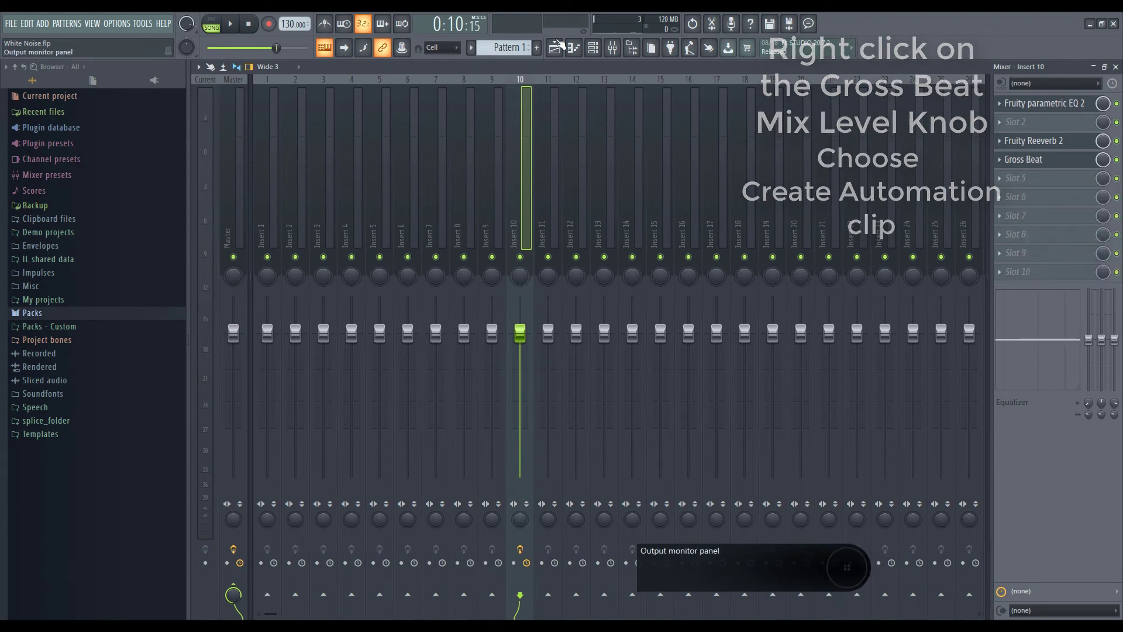
Shorten the Gross Beat mix level clip to four bars and lower its start and end points to about 0%
left_click(562, 50)
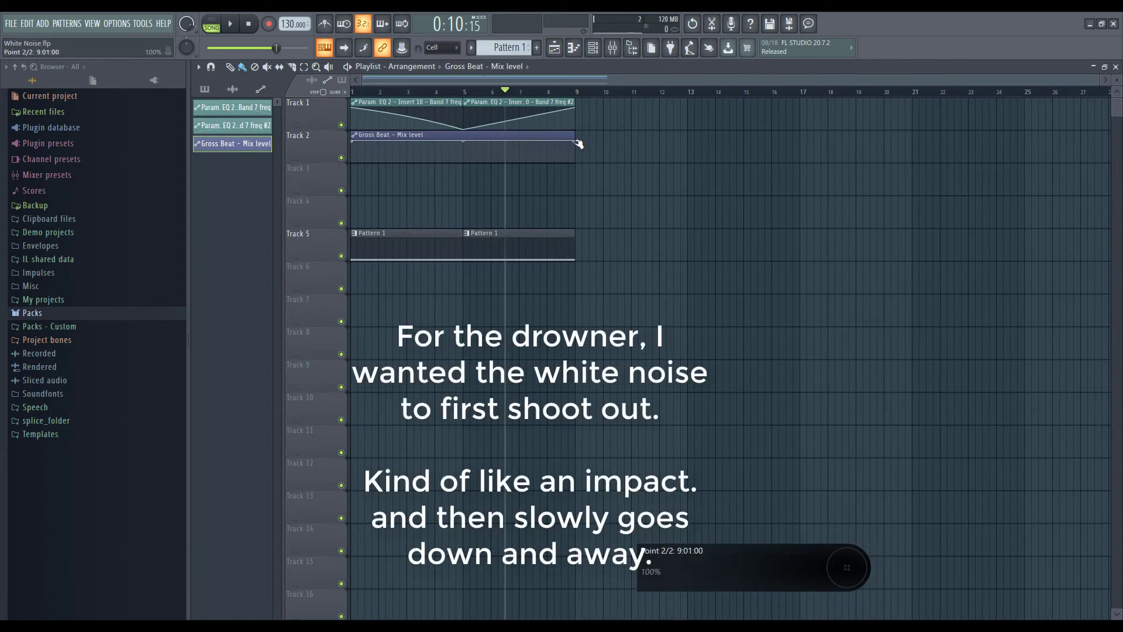
left_click_drag(578, 143, 489, 154)
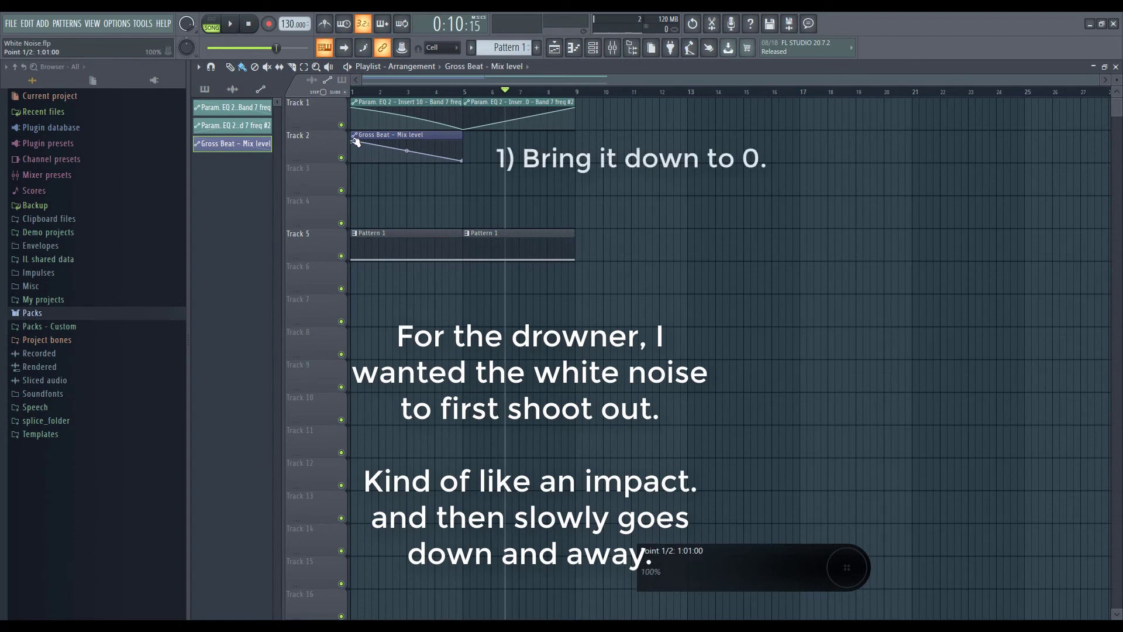
left_click_drag(352, 141, 351, 154)
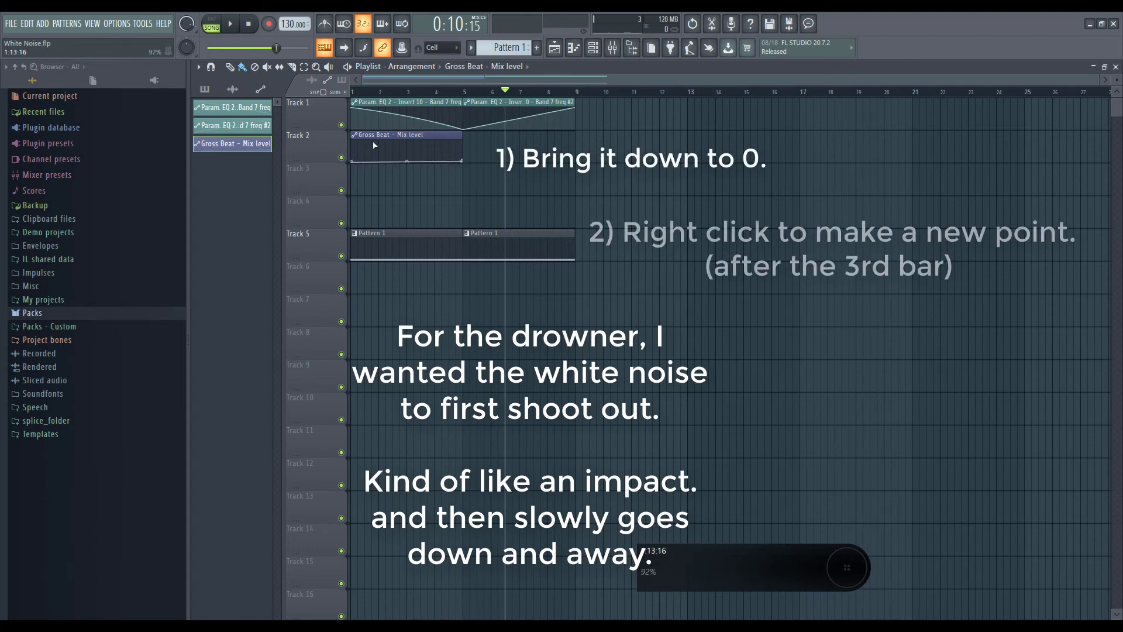
Add a 100% point near 1:13 in the mix level clip, bow the rise upward with about 16% tension, and play it back
right_click(374, 142)
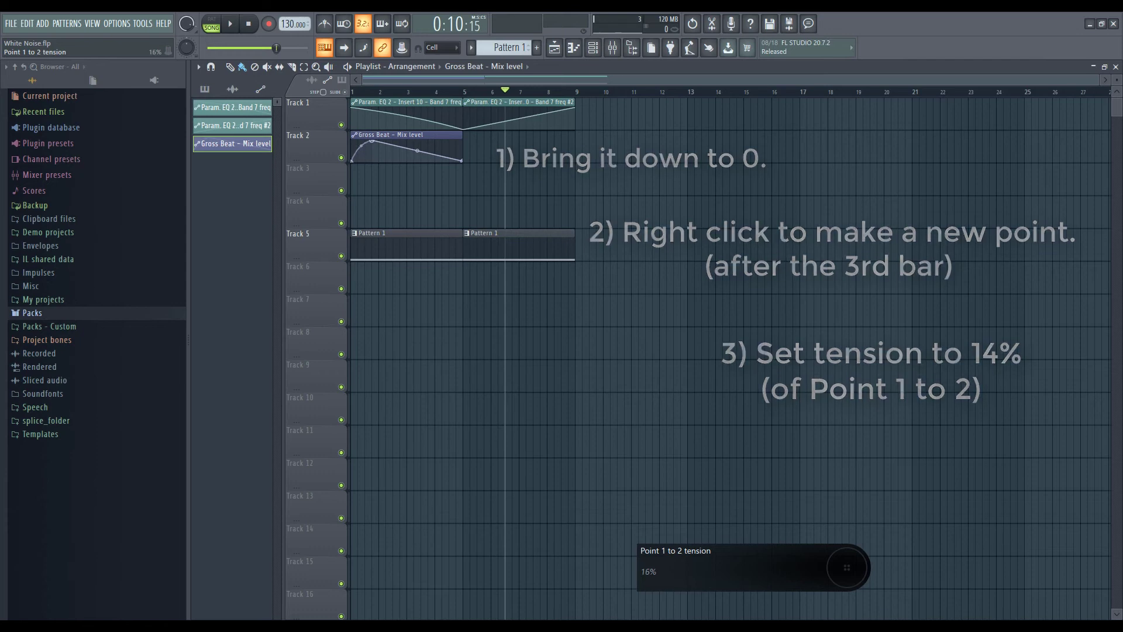
left_click_drag(372, 141, 373, 157)
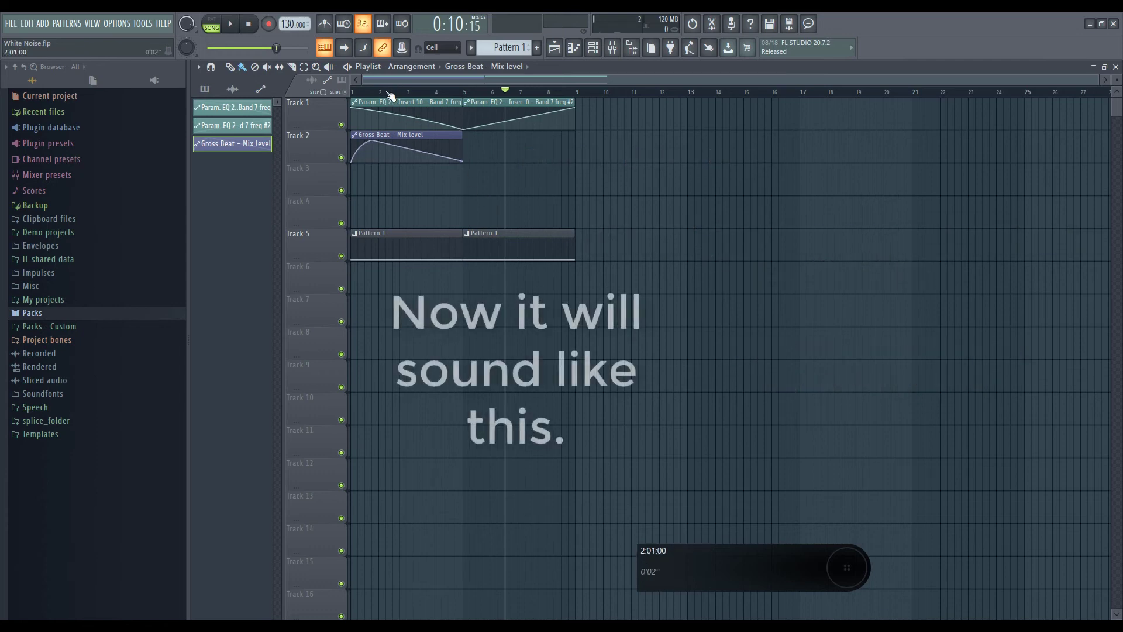
key("space")
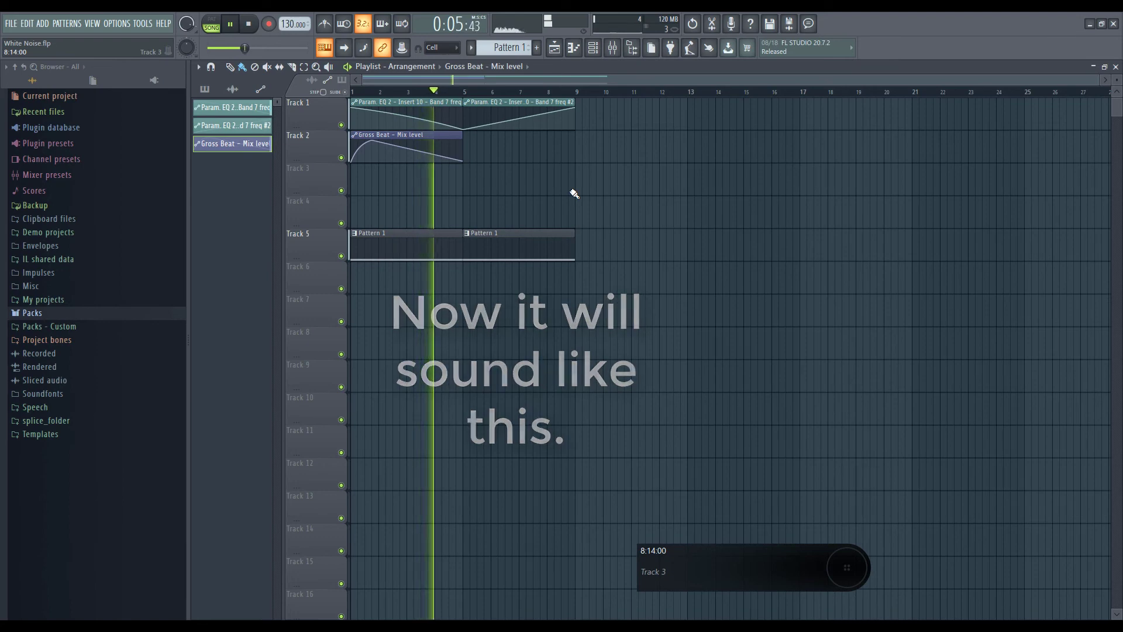
key("space")
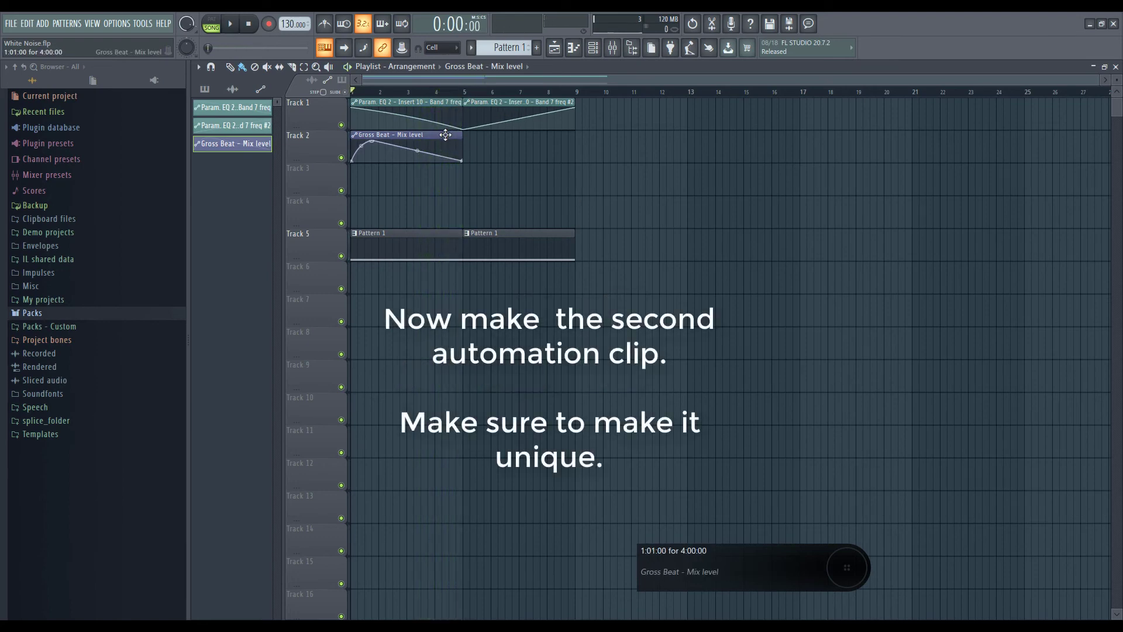
Place a copy of the Gross Beat mix level clip at bar 5 on Track 2 and make it unique
left_click(485, 148)
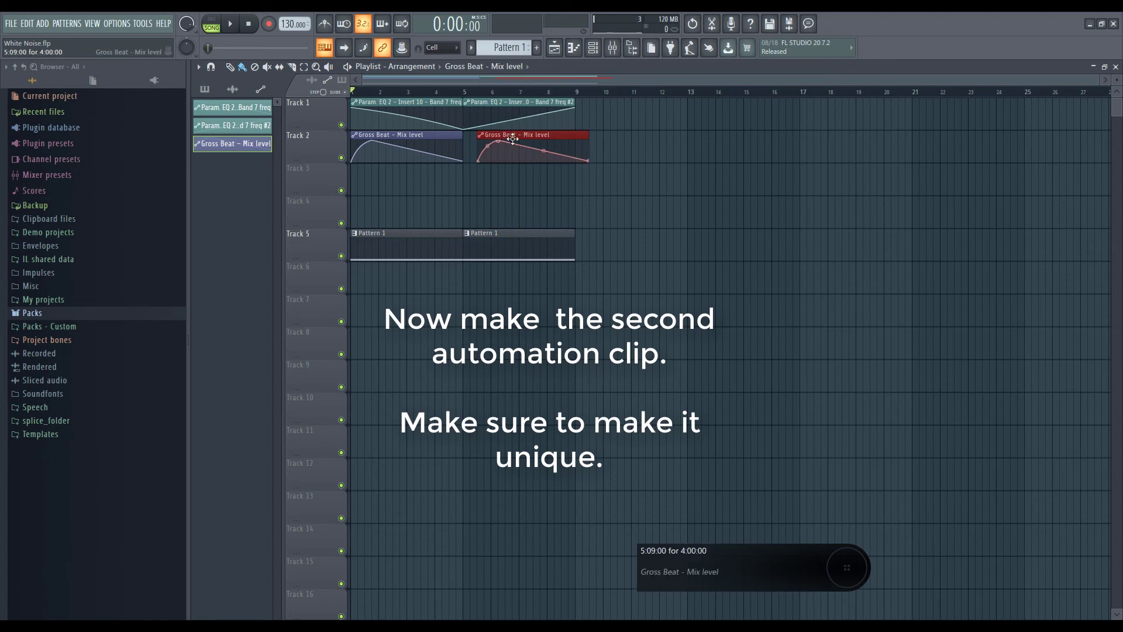
left_click_drag(512, 139, 499, 137)
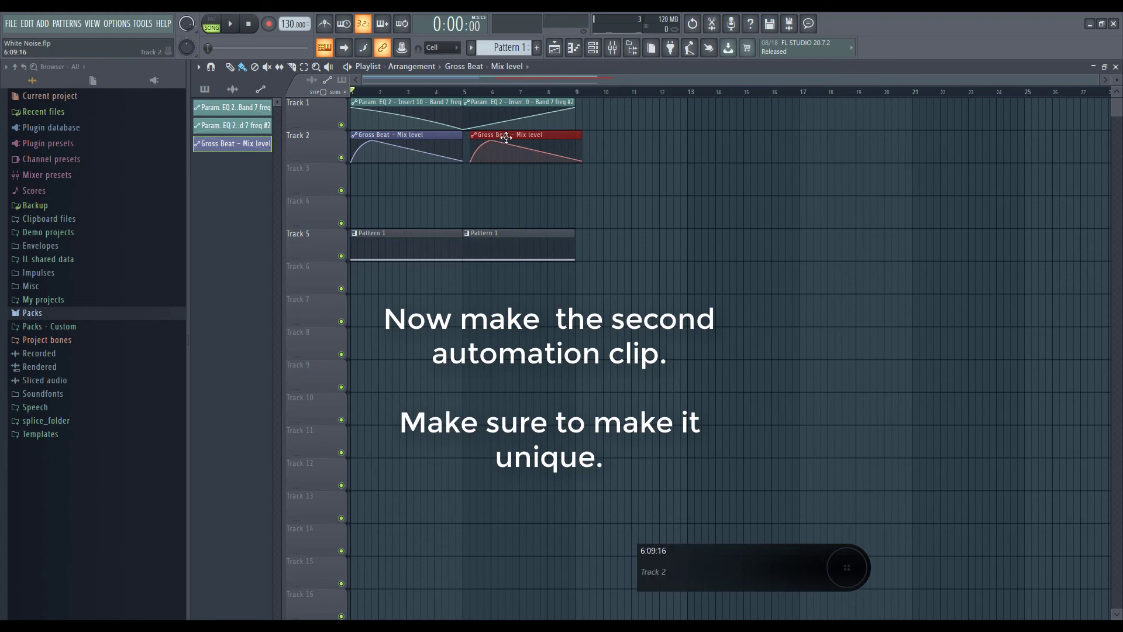
right_click(470, 138)
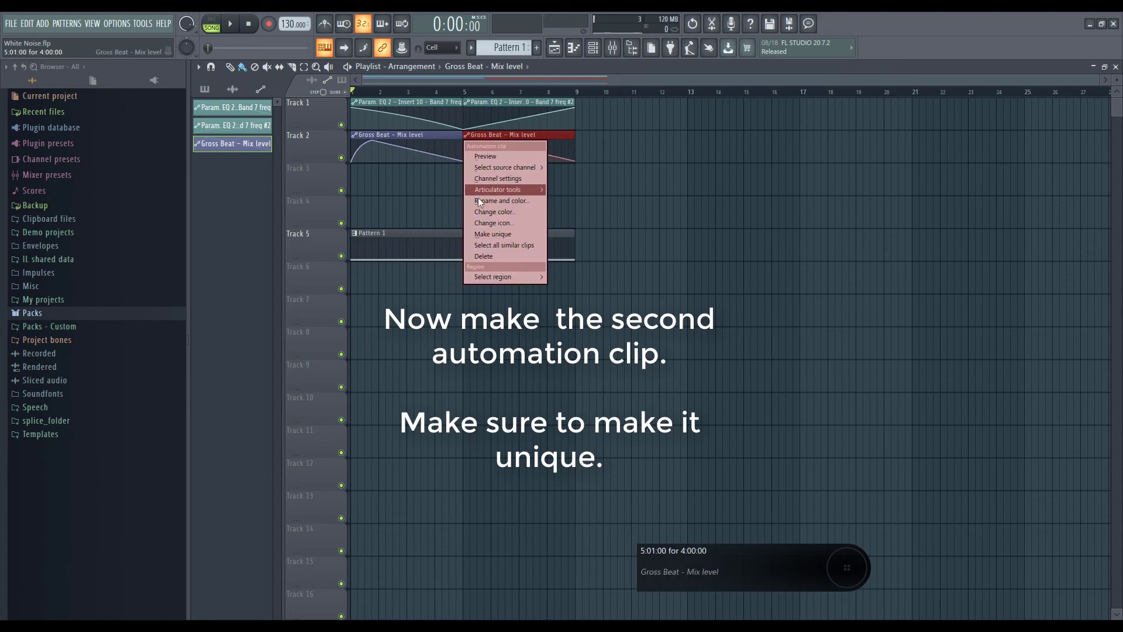
left_click(492, 234)
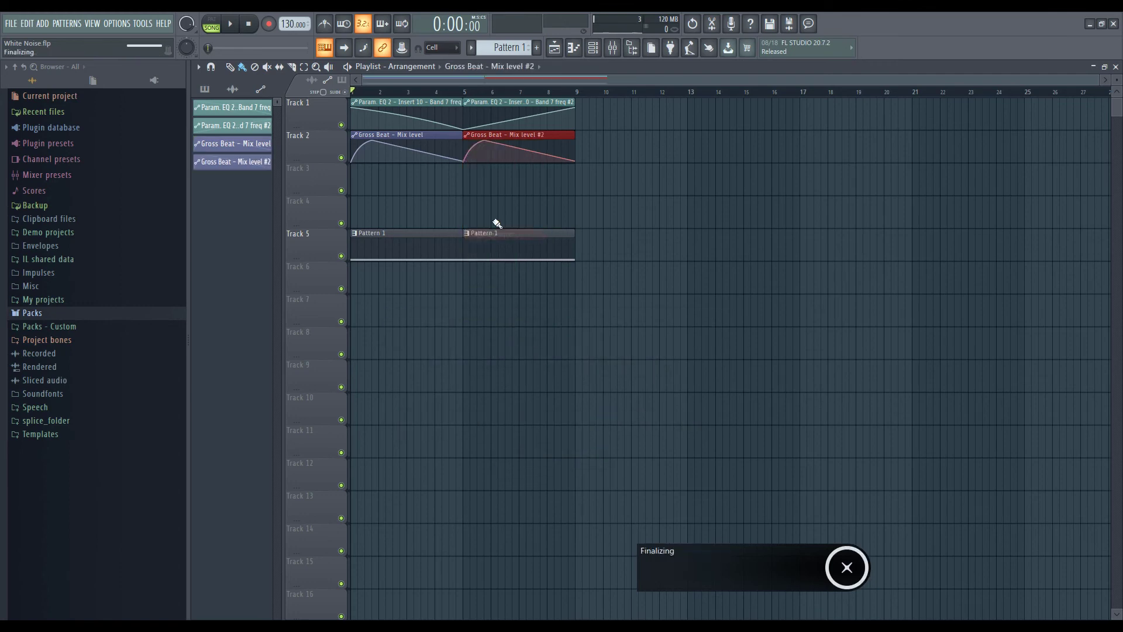
Reshape the second mix level clip by deleting its peak point and making it rise slowly to bar 8, then steeply to its end
right_click(485, 142)
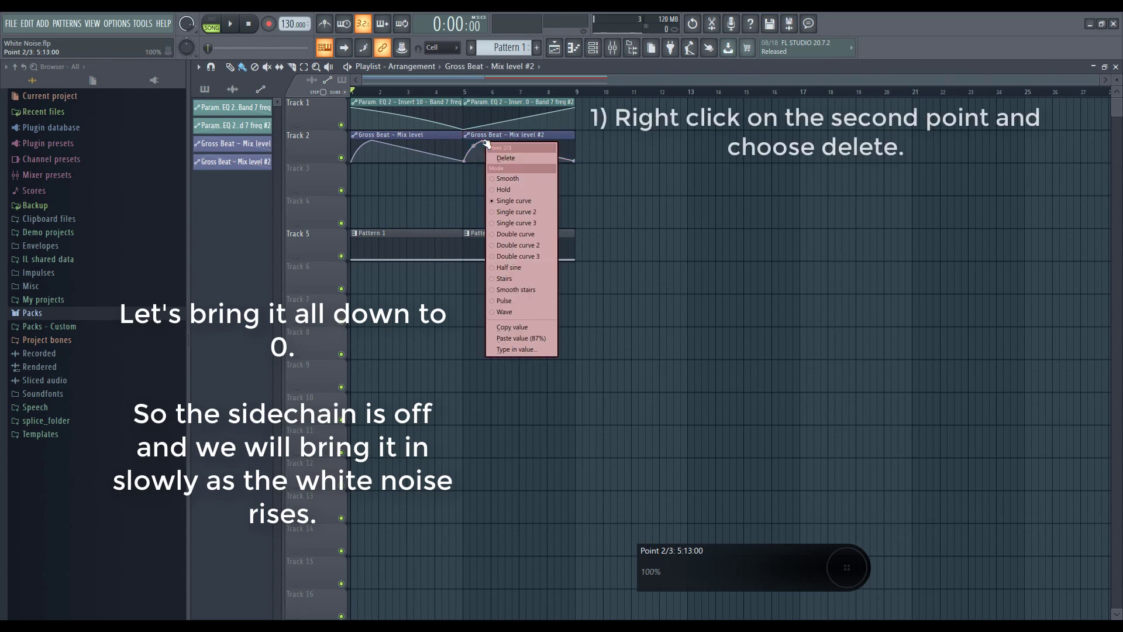
left_click(508, 161)
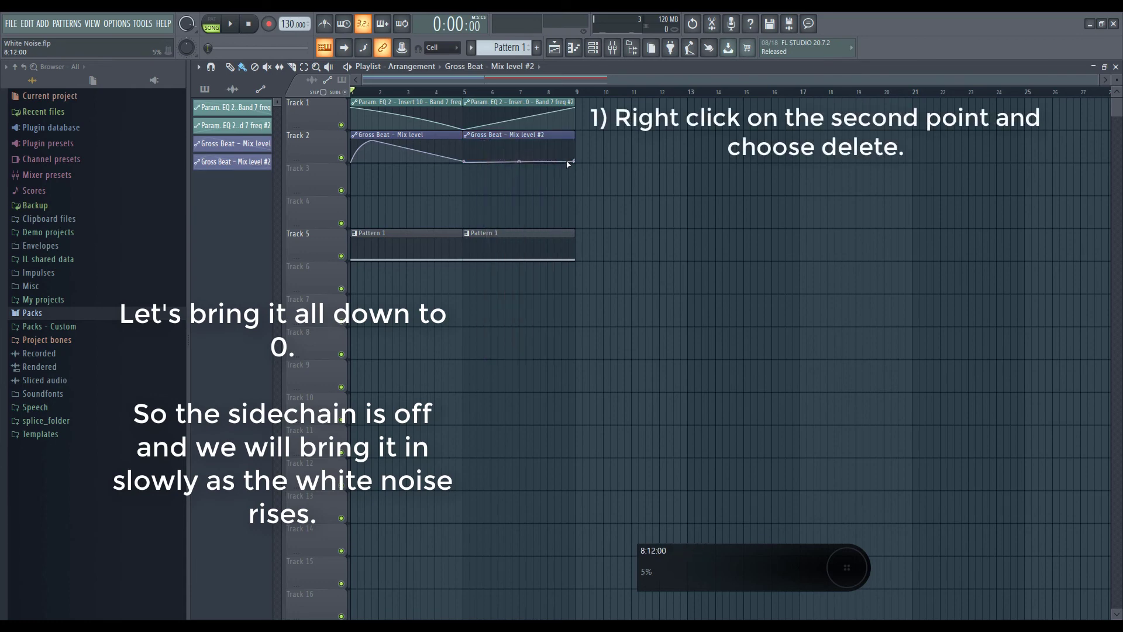
left_click_drag(579, 159, 582, 139)
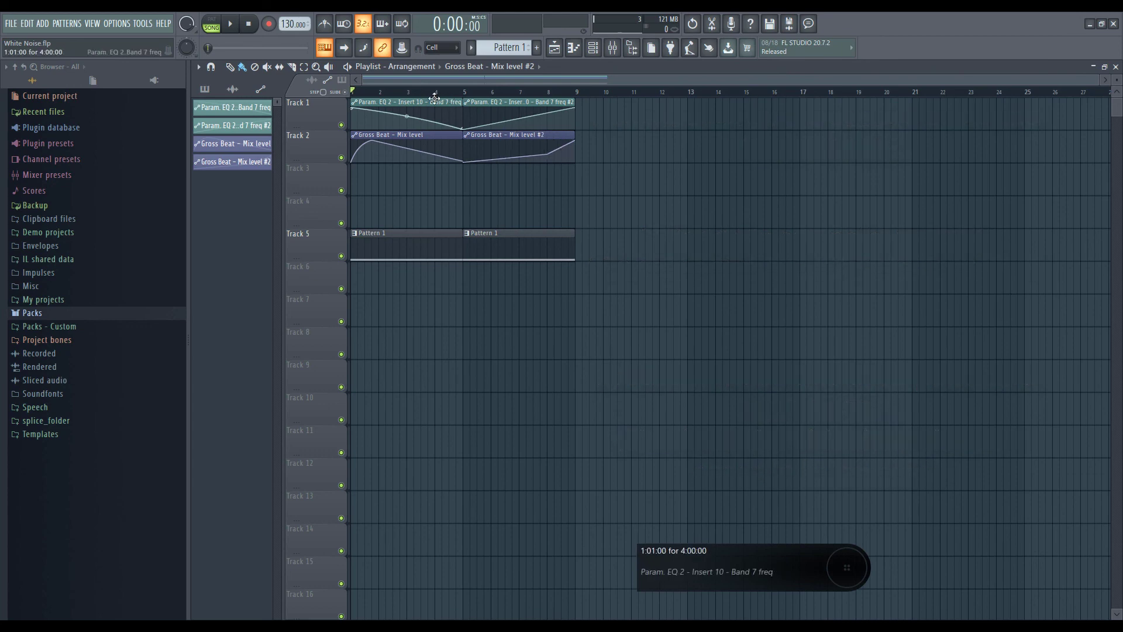
Play the arrangement with bars 1 to 9 selected and lower the first mix level clip's end point to 0%
key("space")
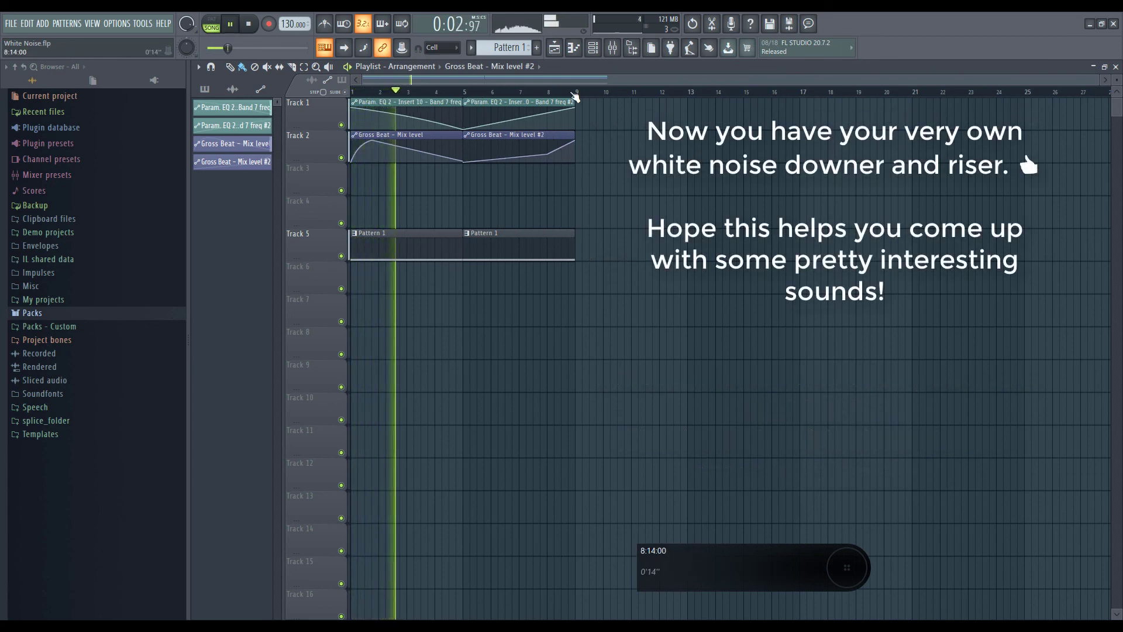
left_click_drag(355, 92, 600, 108)
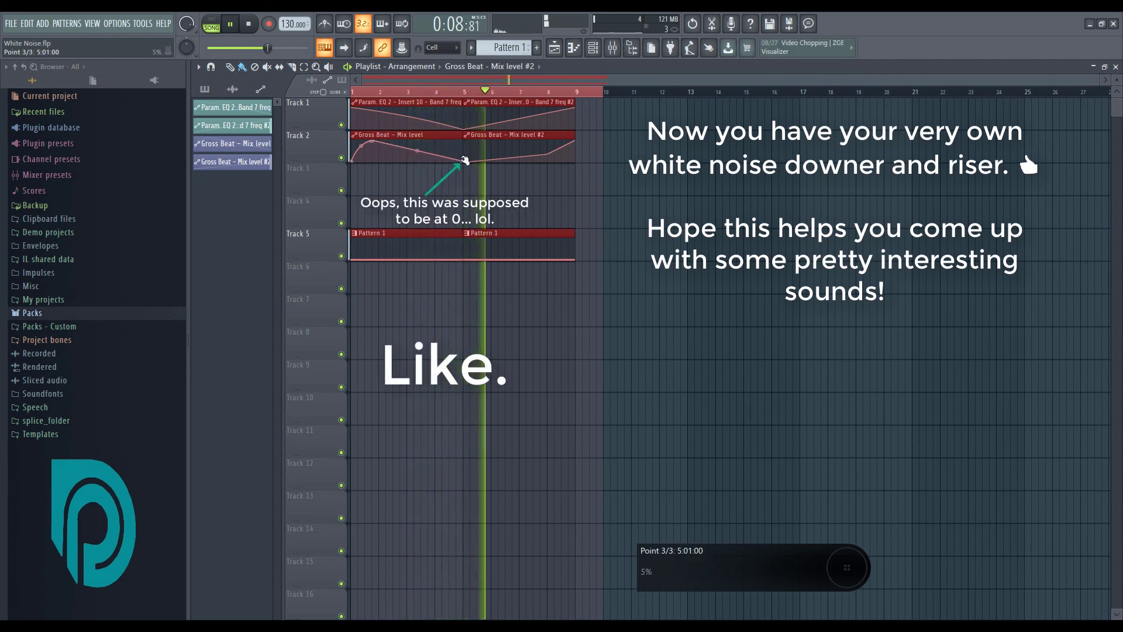
left_click(462, 164)
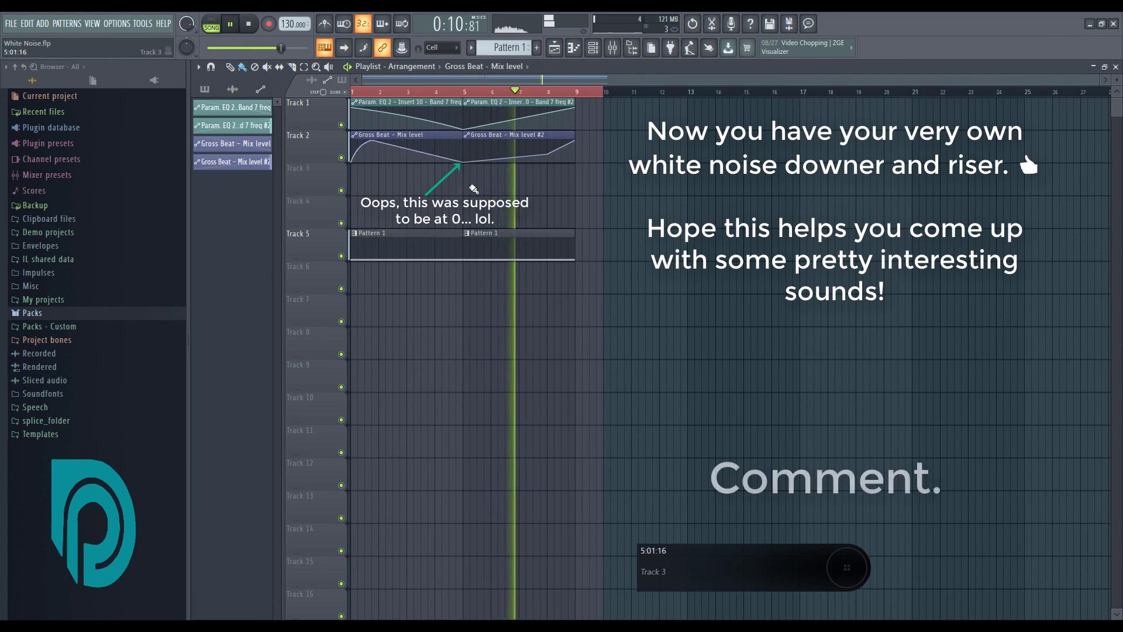